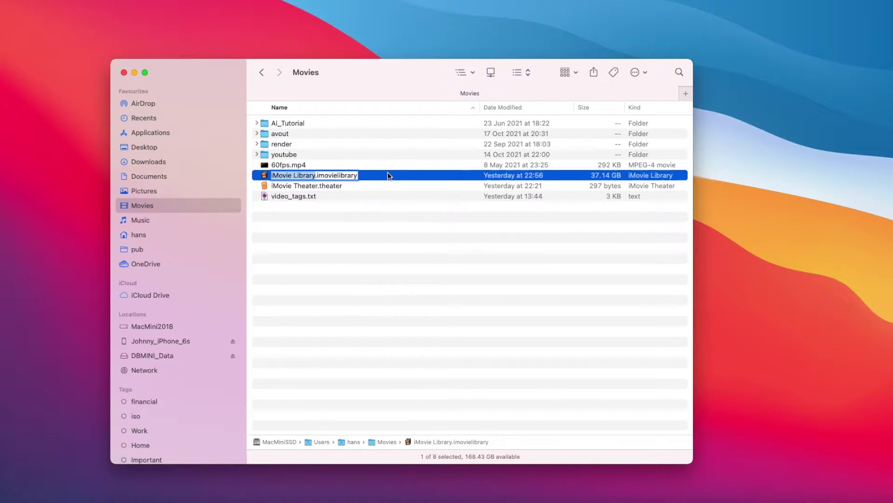
Cancel the rename and check the iMovie Library's info, confirming its 37.14 GB size.
{"action": "key", "text": "Return"}
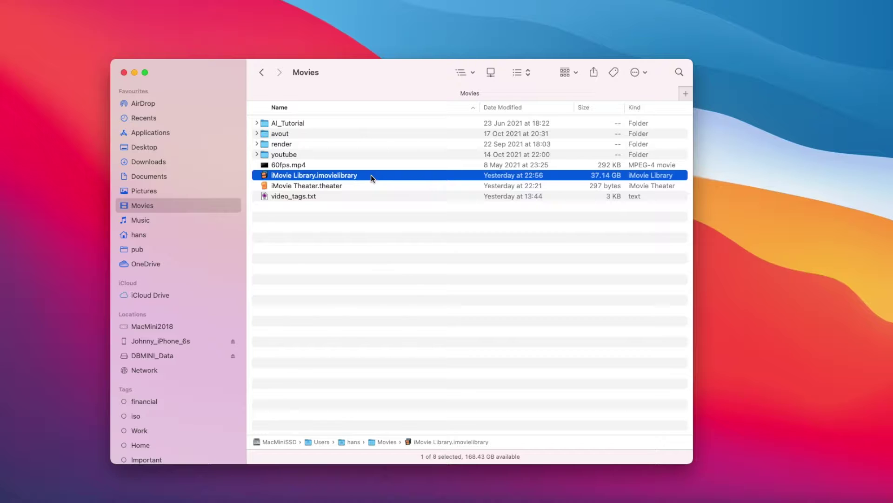
{"action": "right_click", "coordinate": [371, 175]}
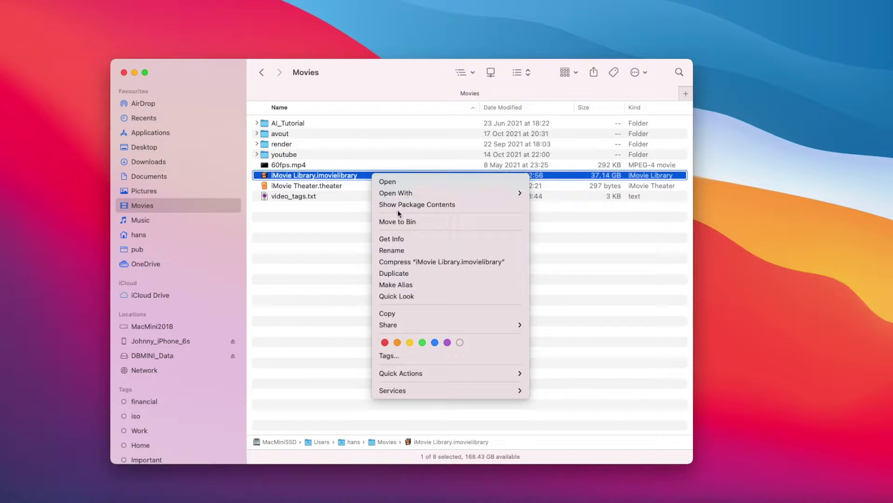
{"action": "left_click", "coordinate": [400, 239]}
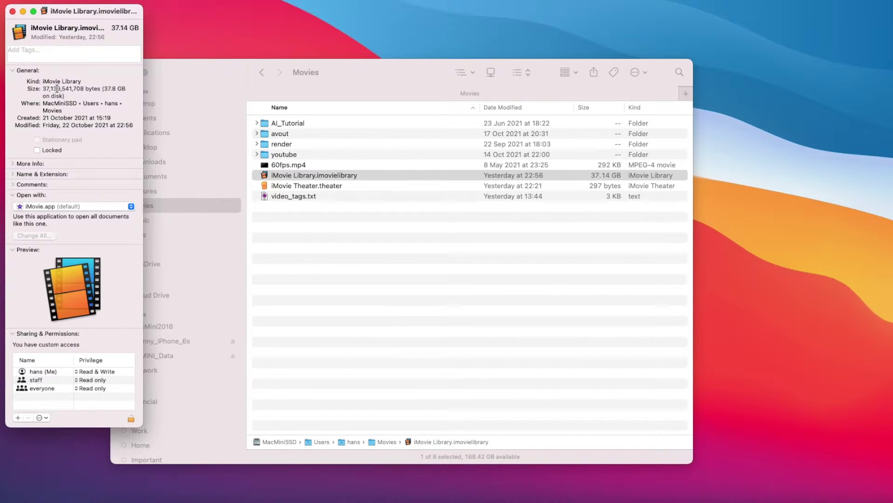
{"action": "left_click_drag", "start_coordinate": [57, 89], "coordinate": [91, 98]}
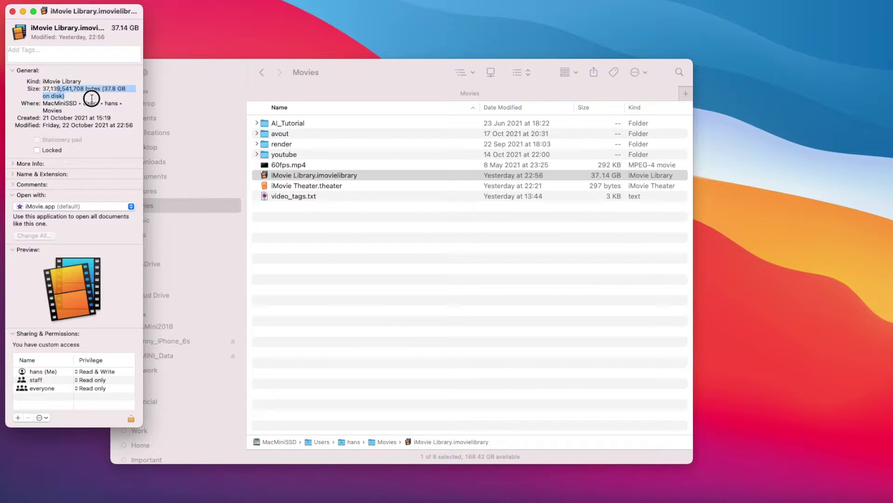
{"action": "left_click_drag", "start_coordinate": [92, 98], "coordinate": [105, 96]}
{"action": "left_click", "coordinate": [105, 96]}
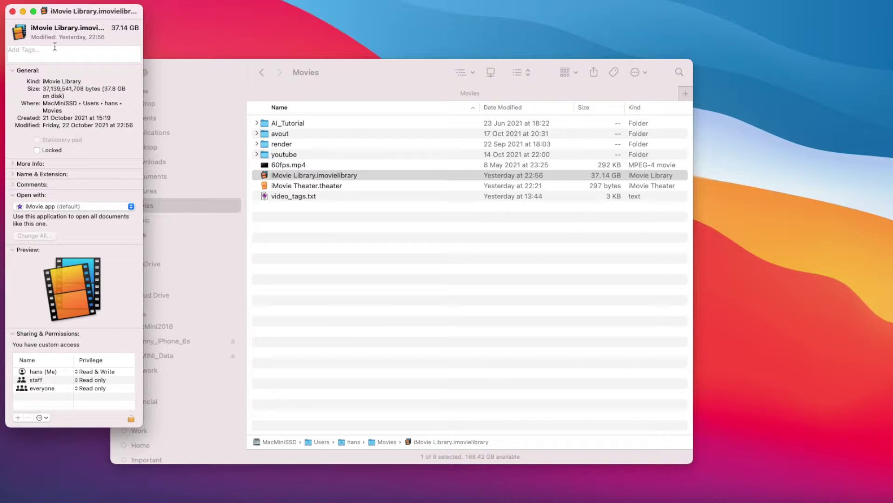
{"action": "left_click", "coordinate": [12, 11]}
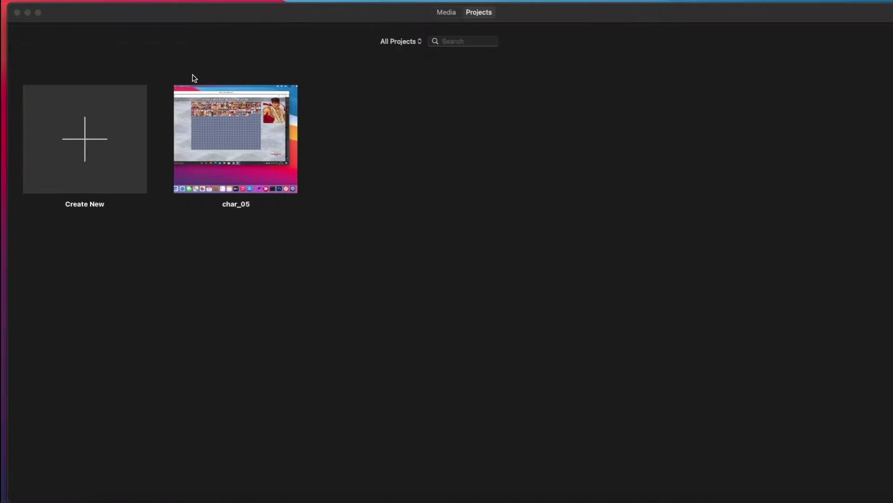
Open the char_05 project and delete every clip from its timeline.
{"action": "left_click", "coordinate": [226, 128]}
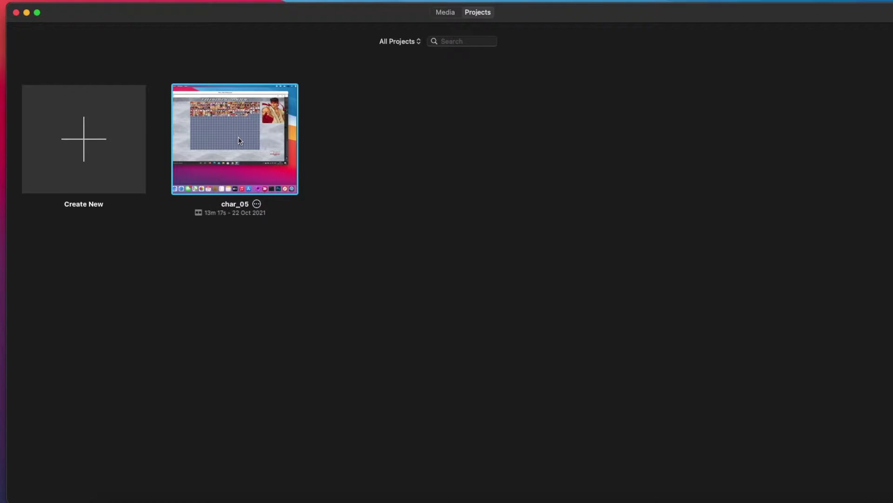
{"action": "double_click", "coordinate": [240, 141]}
{"action": "left_click", "coordinate": [243, 378]}
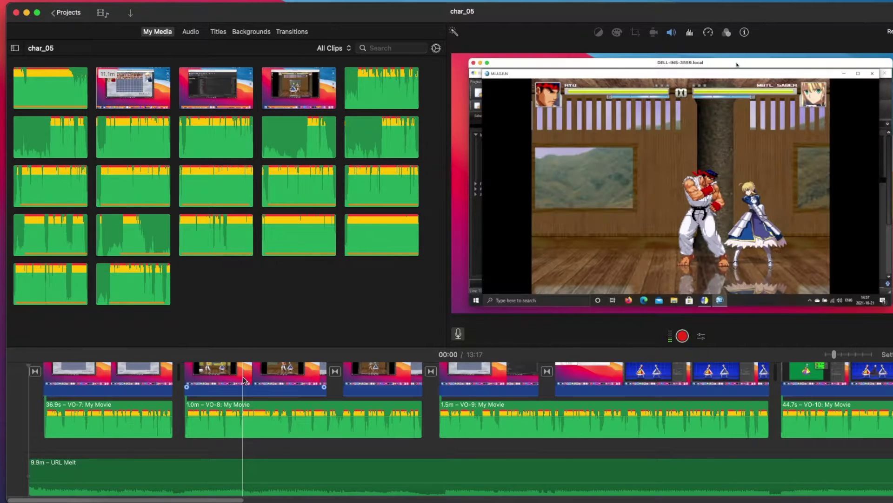
{"action": "key", "text": "super+a"}
{"action": "key", "text": "Delete"}
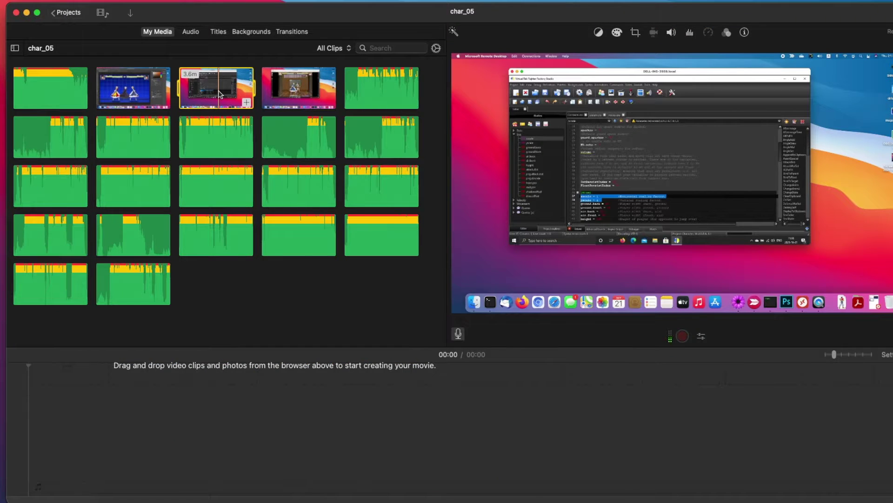
Delete all of char_05's media clips from the library.
{"action": "key", "text": "super+BackSpace"}
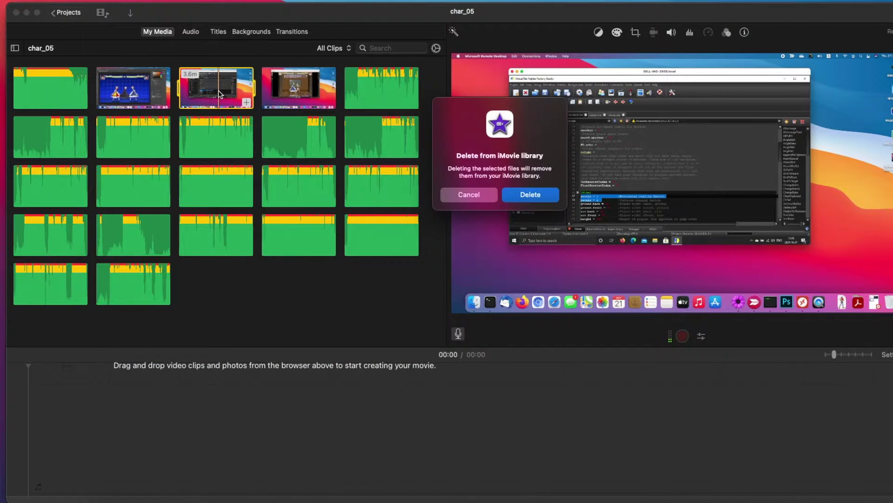
{"action": "left_click", "coordinate": [529, 194]}
{"action": "key", "text": "super+a"}
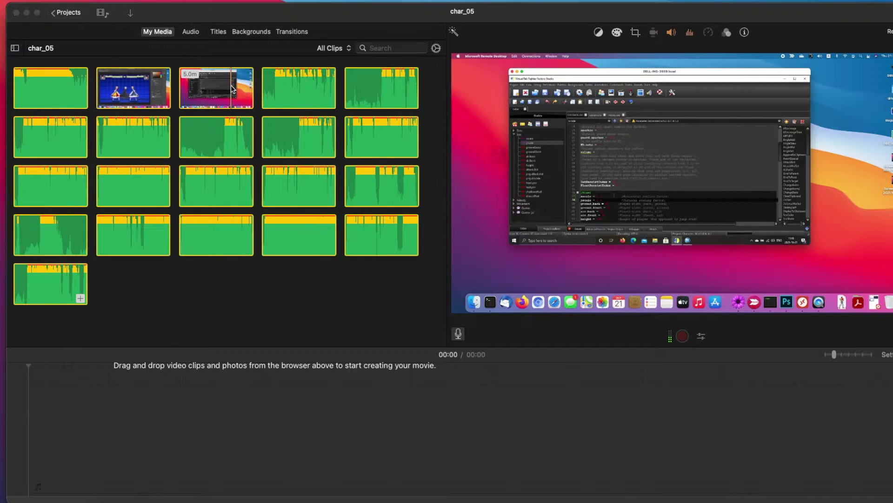
{"action": "key", "text": "super+BackSpace"}
{"action": "left_click", "coordinate": [553, 195]}
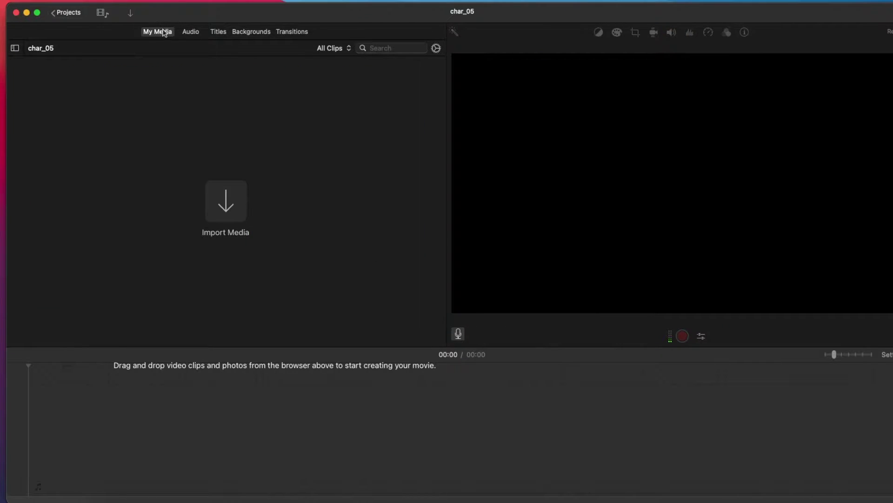
Return to the Projects list and quit iMovie.
{"action": "left_click", "coordinate": [68, 13]}
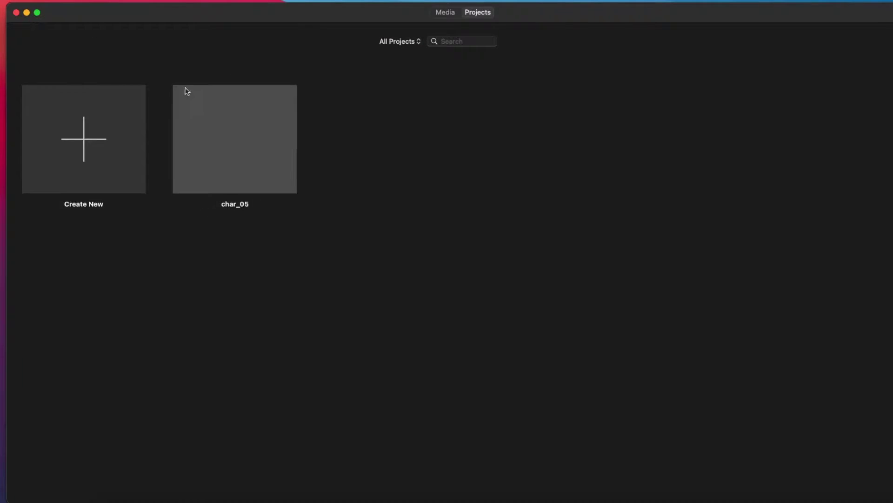
{"action": "left_click", "coordinate": [37, 1]}
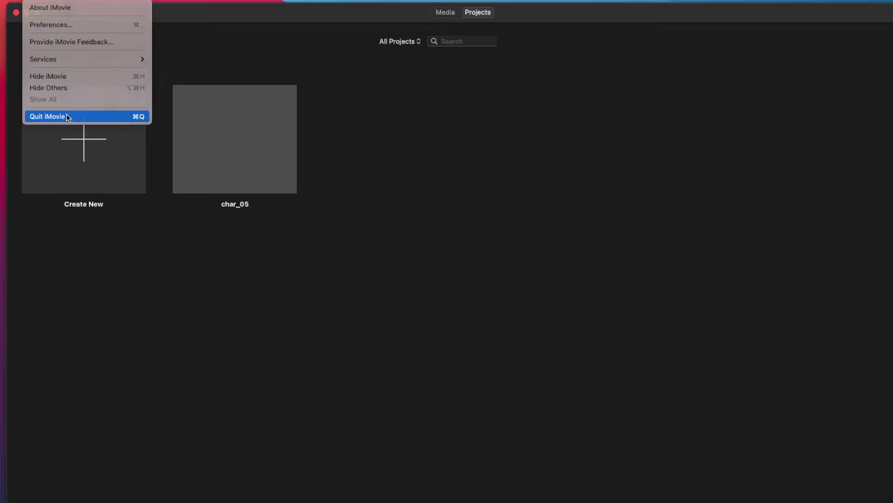
{"action": "left_click", "coordinate": [66, 113]}
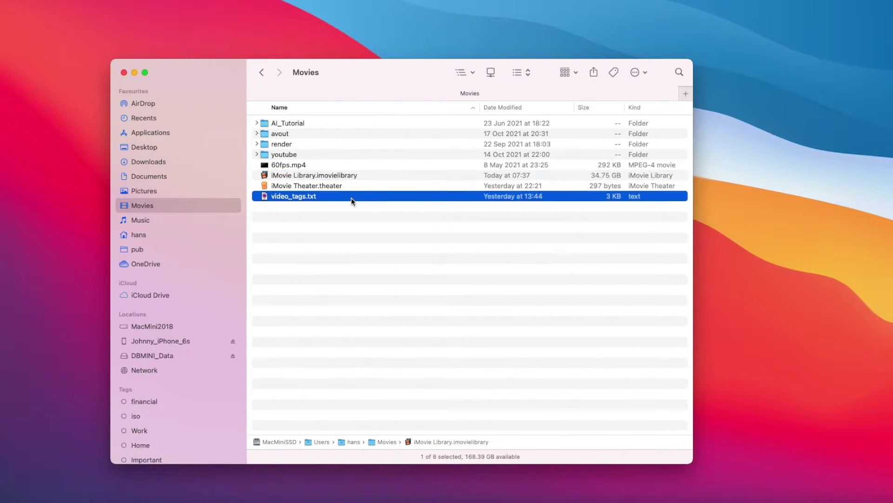
Confirm the iMovie Library is now 34.75 GB, then delete the empty char_05 project.
{"action": "left_click", "coordinate": [406, 179]}
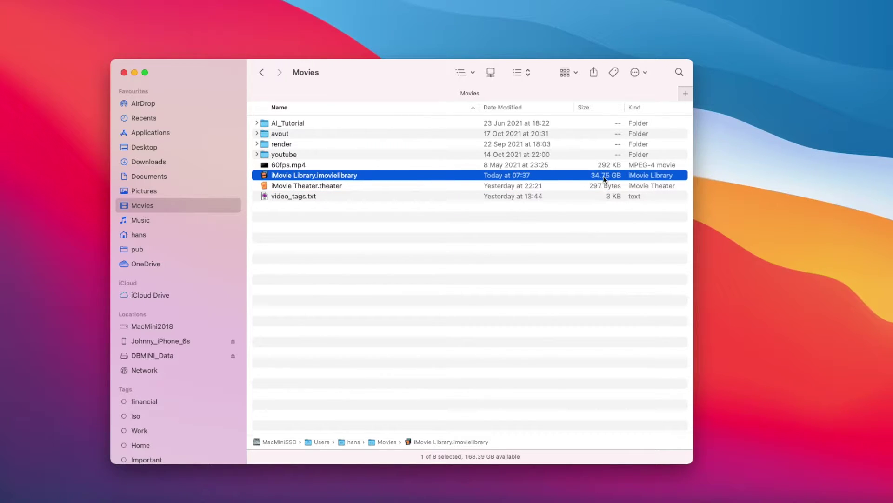
{"action": "right_click", "coordinate": [431, 174]}
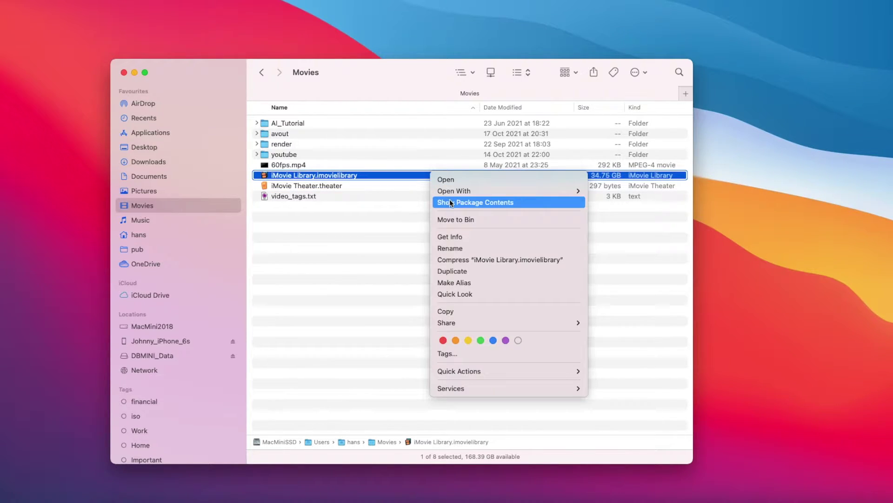
{"action": "left_click", "coordinate": [450, 236]}
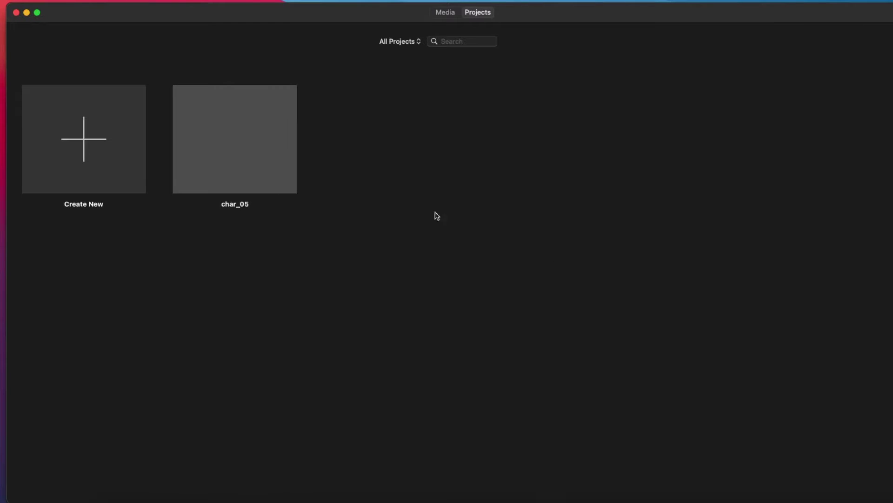
{"action": "left_click", "coordinate": [257, 204]}
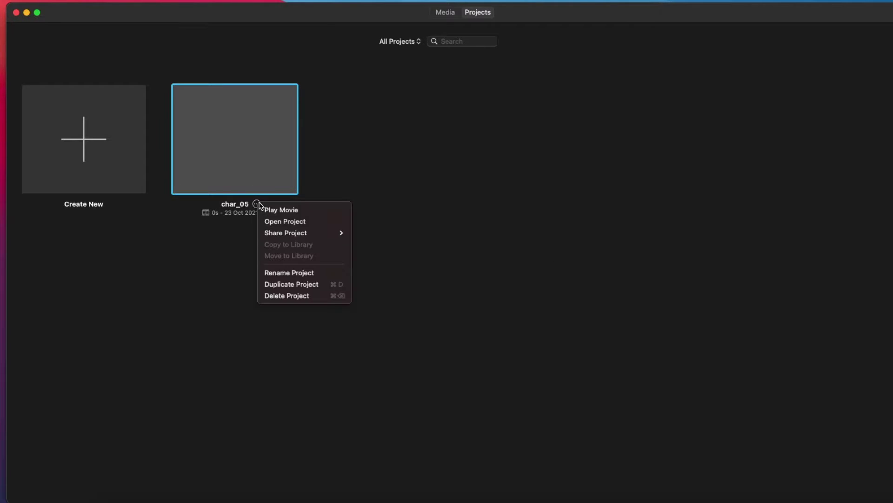
{"action": "left_click", "coordinate": [280, 295]}
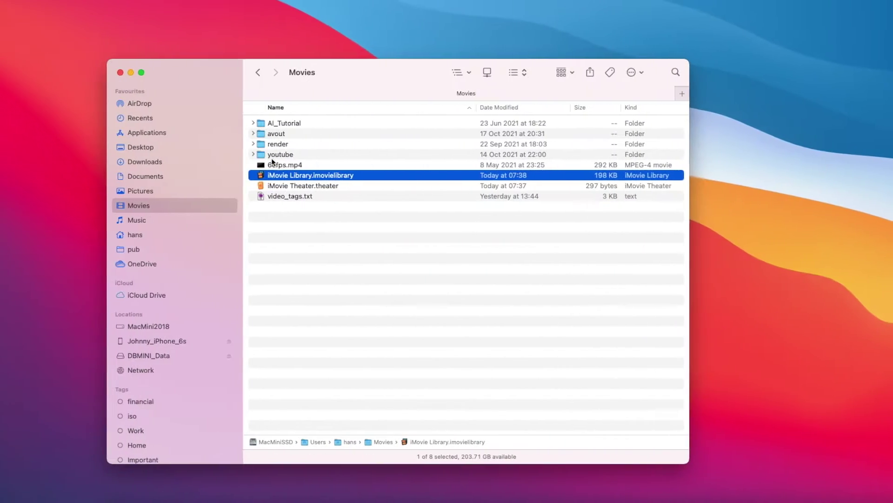
Compare the iMovie Theater file with the iMovie Library, now only 198 KB.
{"action": "left_click", "coordinate": [310, 185]}
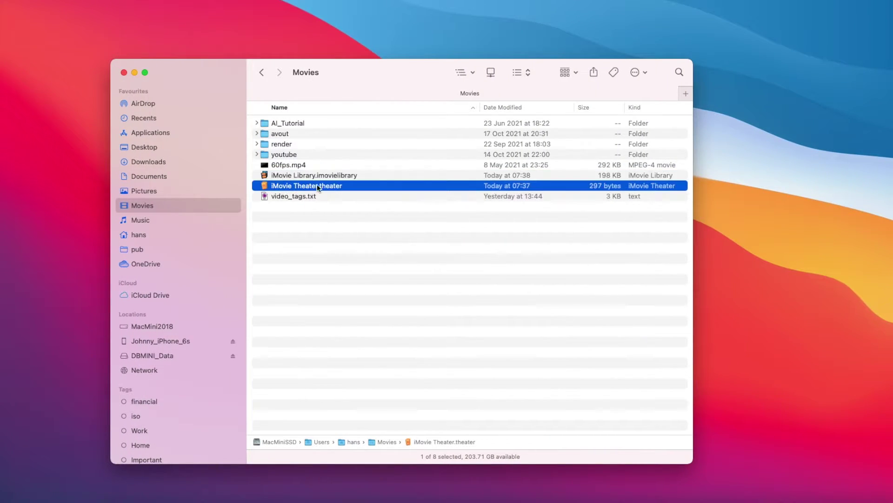
{"action": "left_click", "coordinate": [465, 177]}
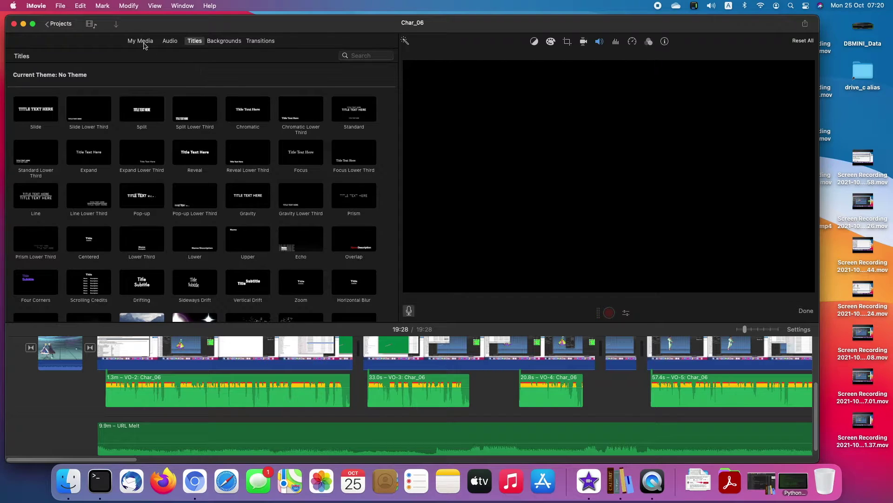
Select all of Char_06's media clips and delete every clip from its timeline.
{"action": "left_click", "coordinate": [144, 43]}
{"action": "left_click", "coordinate": [181, 84]}
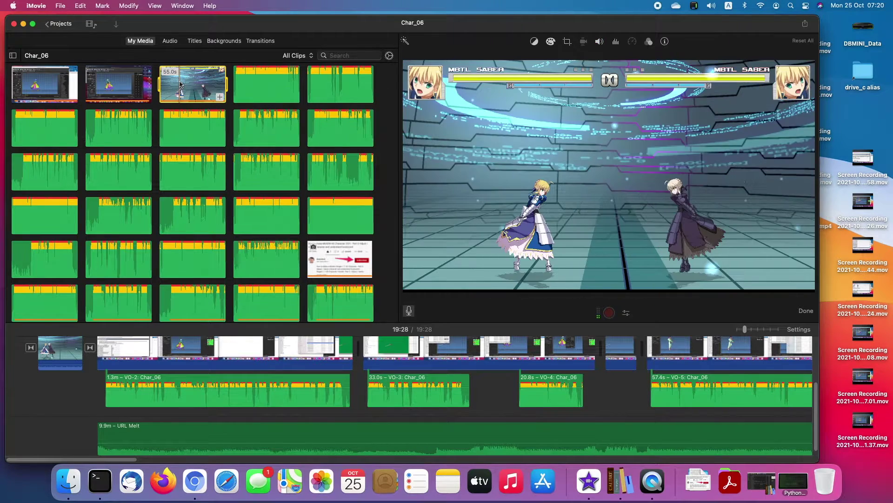
{"action": "key", "text": "super+a"}
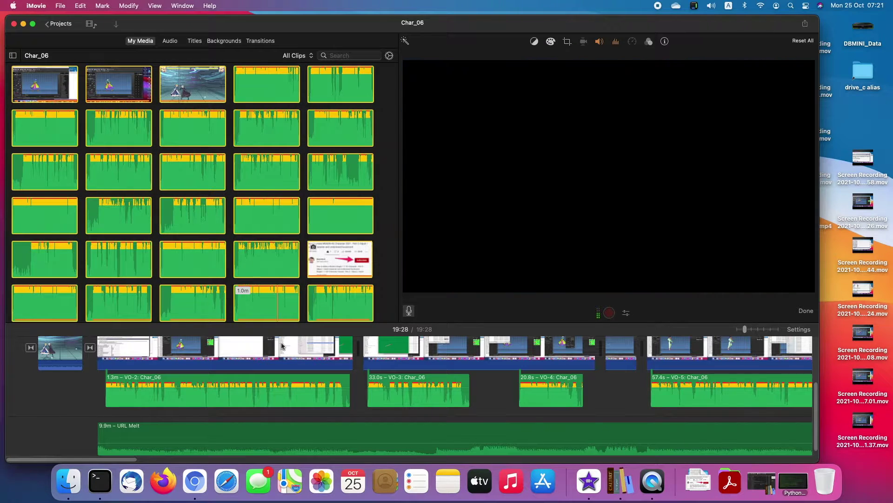
{"action": "left_click", "coordinate": [253, 404]}
{"action": "key", "text": "super+a"}
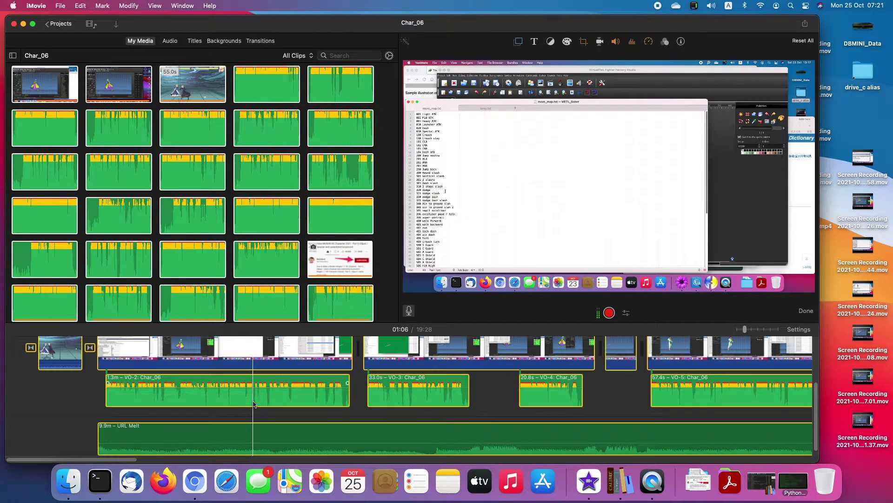
{"action": "key", "text": "Delete"}
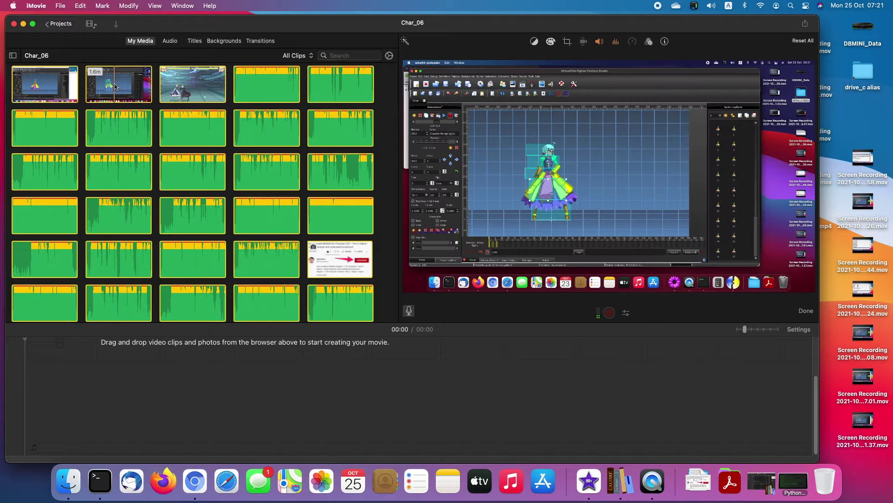
Delete the Char_06 media from the library, then go back to Projects and the Finder desktop.
{"action": "key", "text": "super+Delete"}
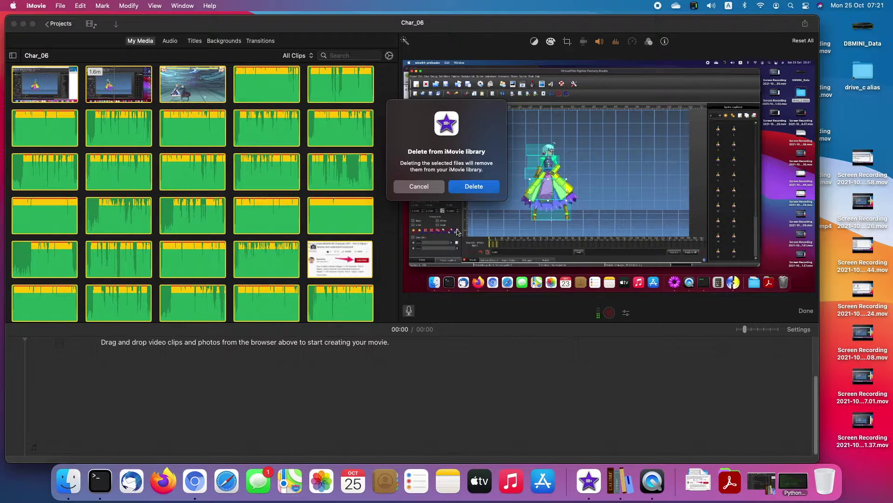
{"action": "left_click", "coordinate": [475, 191]}
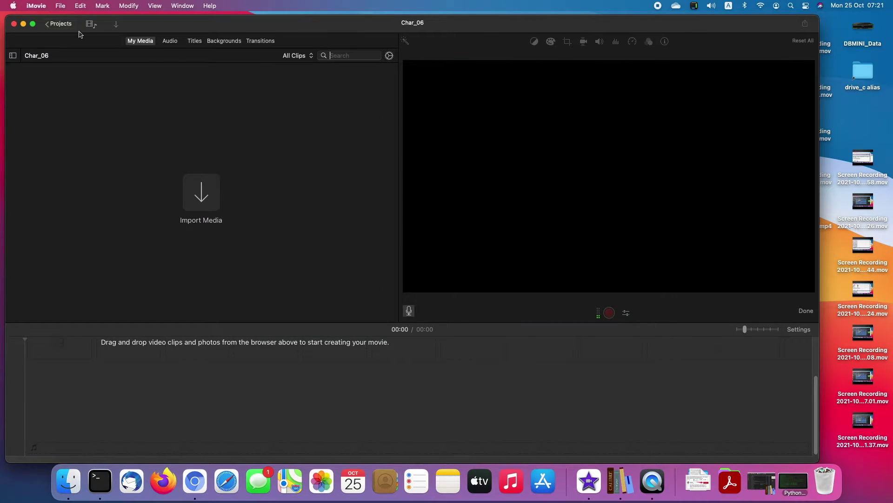
{"action": "left_click", "coordinate": [59, 27]}
{"action": "key", "text": "ctrl+Left"}
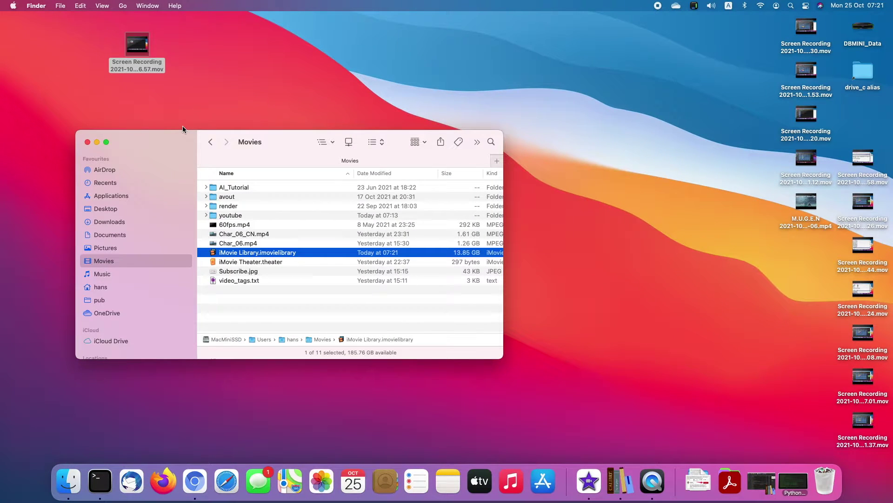
Show the iMovie Library's package contents and open its Char_06 folder.
{"action": "left_click", "coordinate": [299, 264]}
{"action": "left_click", "coordinate": [361, 254]}
{"action": "right_click", "coordinate": [425, 252]}
{"action": "left_click", "coordinate": [440, 278]}
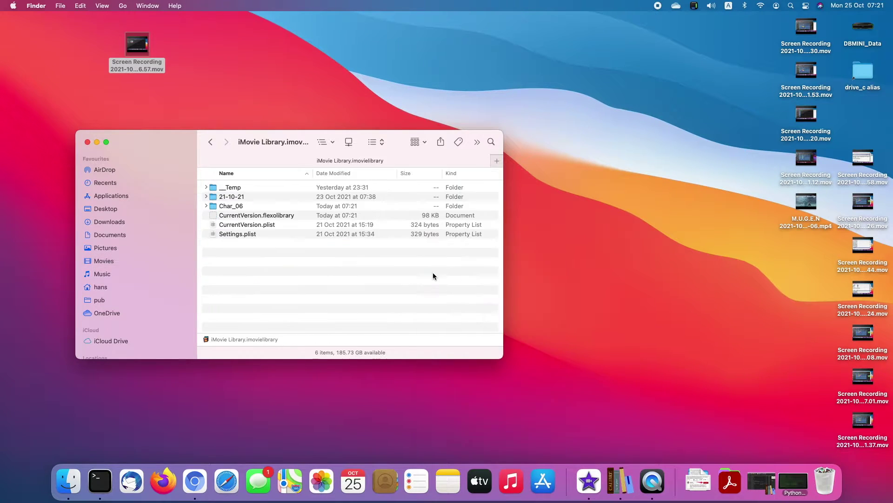
{"action": "left_click", "coordinate": [278, 206]}
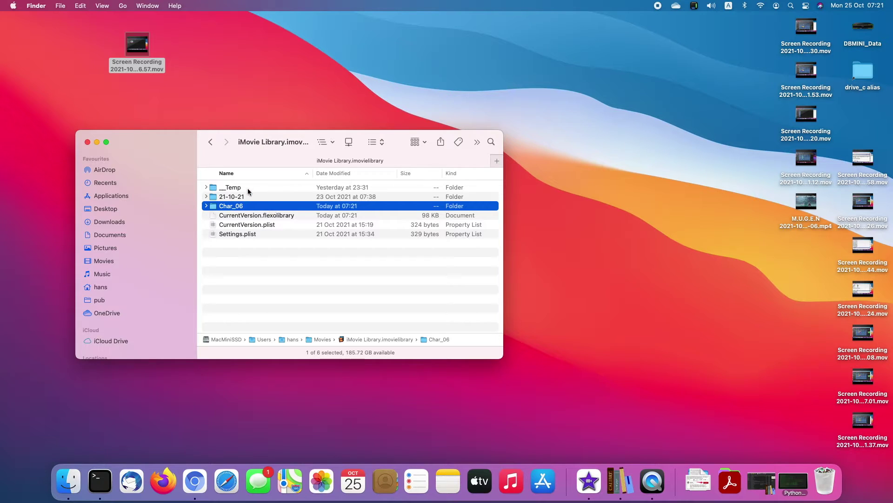
{"action": "key", "text": "cmd+Down"}
{"action": "left_click", "coordinate": [243, 217]}
Confirm Render Files holds 13.85 GB across 643 items, then open that folder.
{"action": "right_click", "coordinate": [243, 216]}
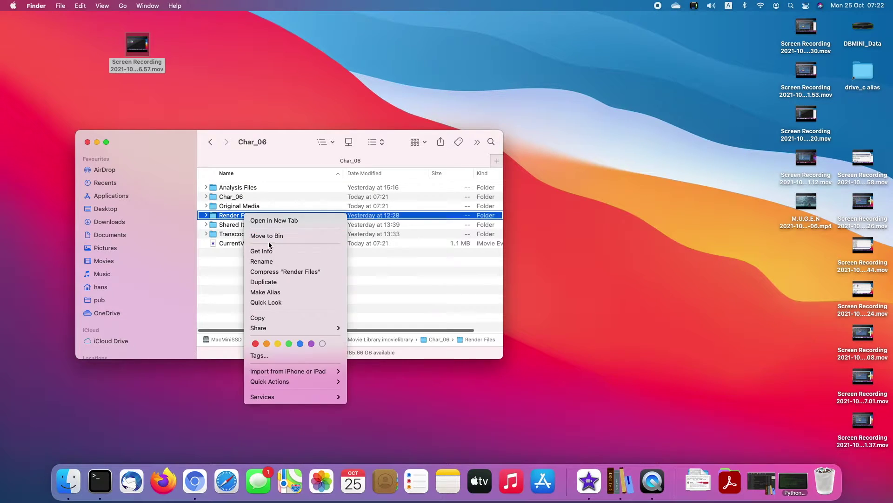
{"action": "left_click", "coordinate": [271, 255]}
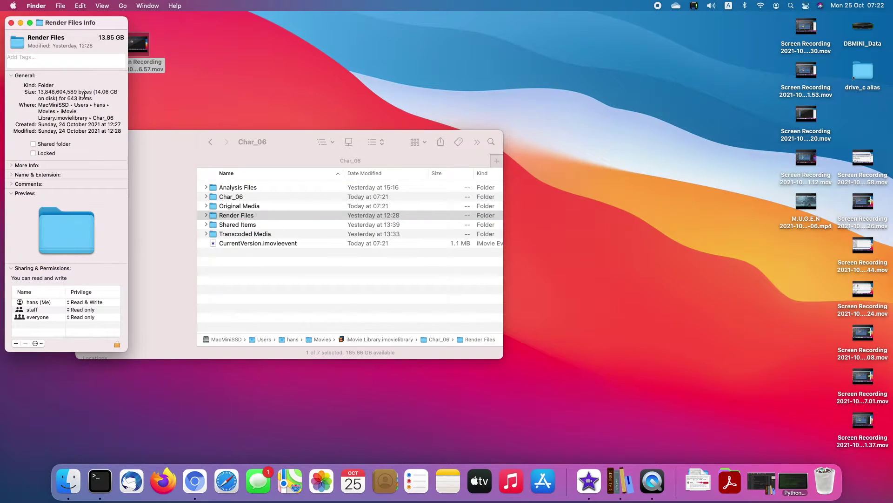
{"action": "left_click_drag", "start_coordinate": [96, 92], "coordinate": [92, 98]}
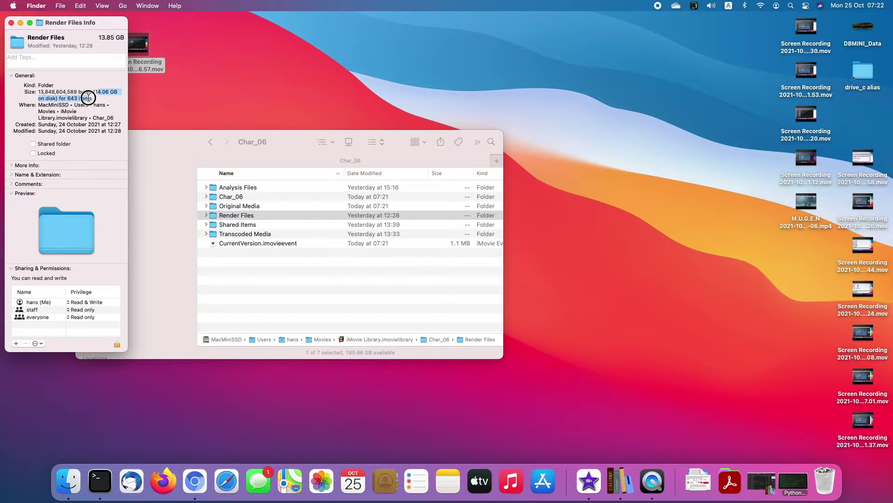
{"action": "left_click", "coordinate": [11, 23]}
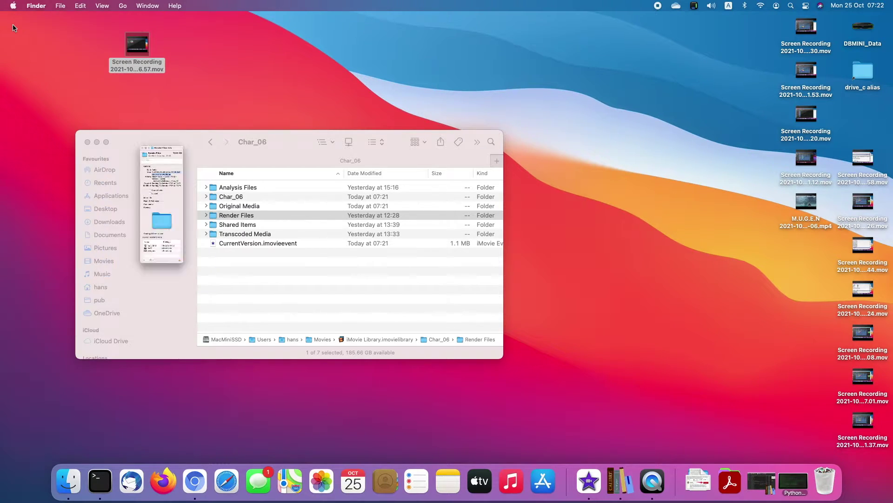
{"action": "double_click", "coordinate": [241, 216]}
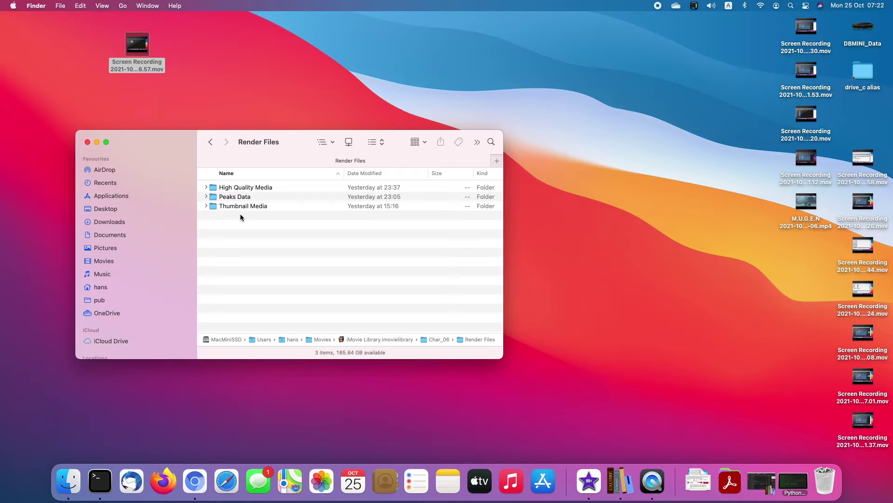
Browse the three hex-named cache folders in High Quality Media and Thumbnail Media, then return to Movies.
{"action": "left_click", "coordinate": [289, 195]}
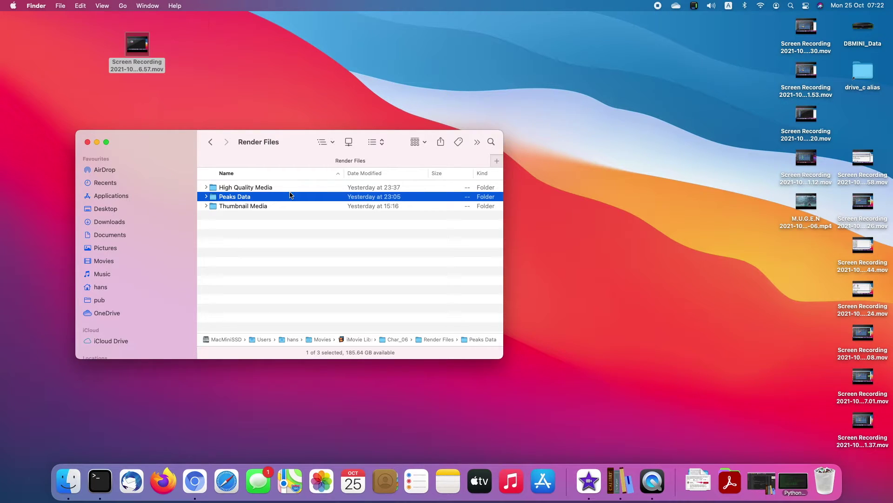
{"action": "double_click", "coordinate": [263, 188]}
{"action": "double_click", "coordinate": [263, 188]}
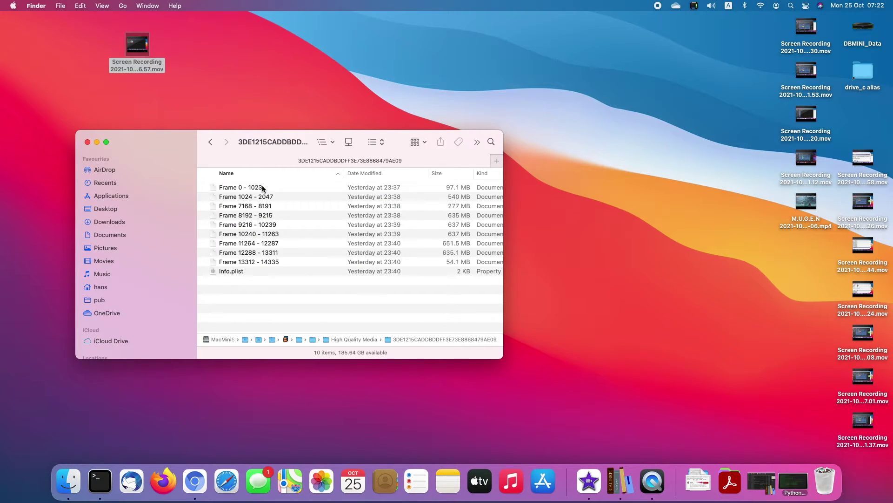
{"action": "key", "text": "super+Up"}
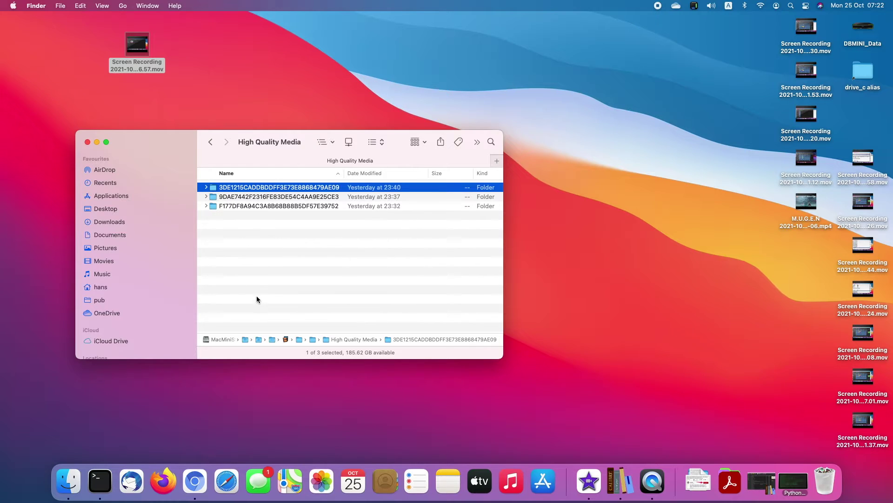
{"action": "double_click", "coordinate": [252, 197]}
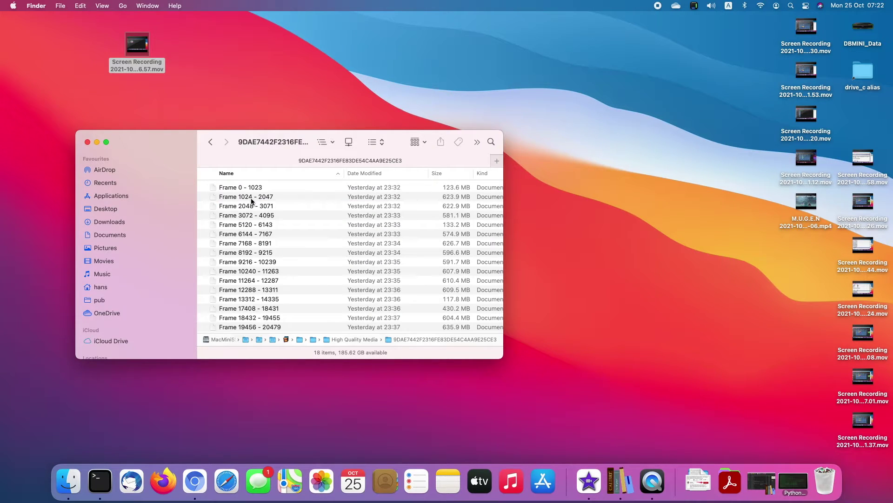
{"action": "key", "text": "super+Up"}
{"action": "double_click", "coordinate": [239, 207]}
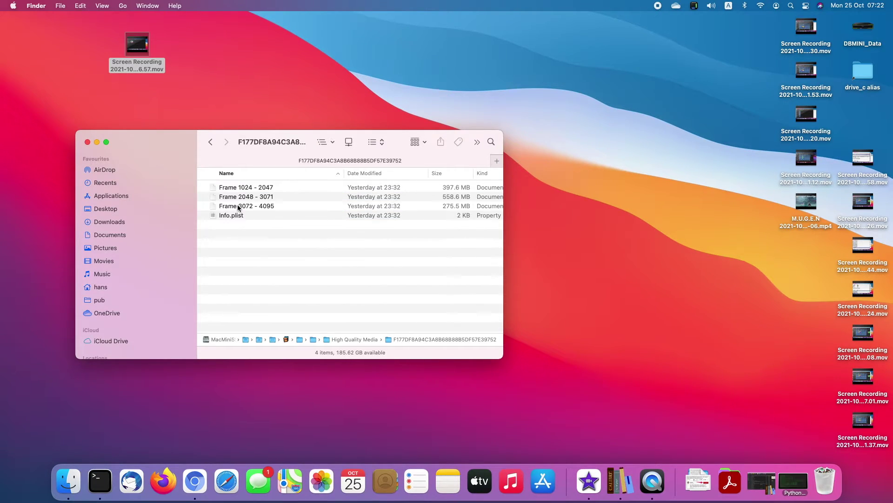
{"action": "key", "text": "super+Up"}
{"action": "key", "text": "super+Up"}
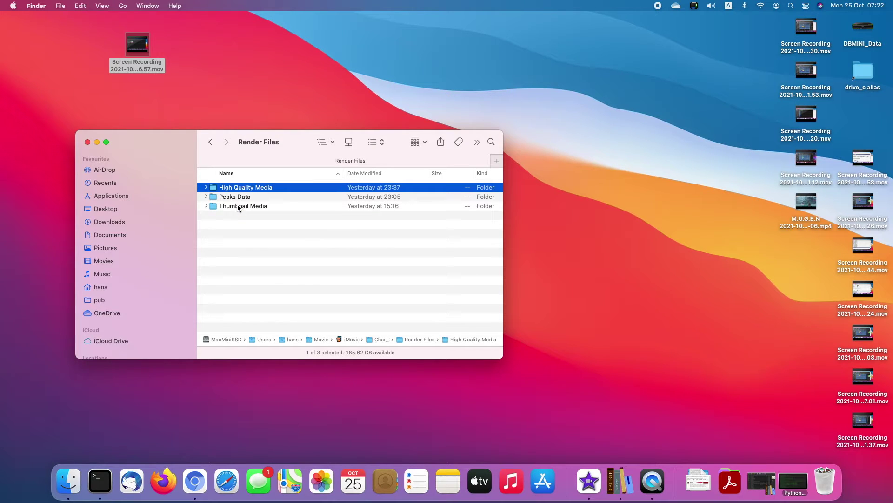
{"action": "double_click", "coordinate": [238, 206]}
{"action": "key", "text": "super+Up"}
{"action": "key", "text": "super+Up"}
{"action": "key", "text": "super+Up"}
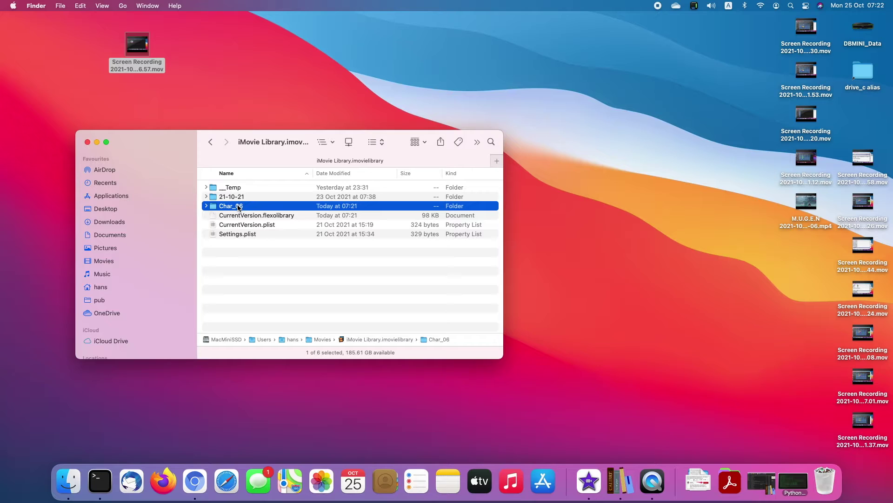
{"action": "key", "text": "super+Up"}
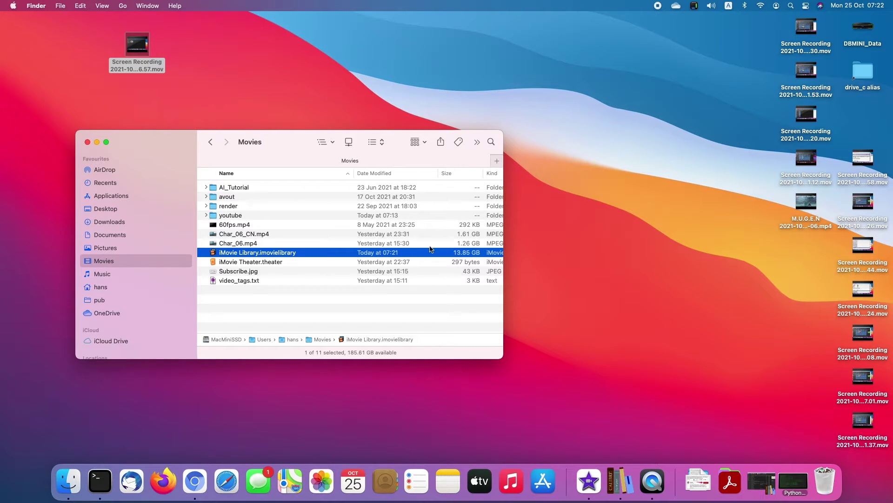
Delete the emptied Char_06 project from iMovie's project list and return to Finder.
{"action": "key", "text": "ctrl+Right"}
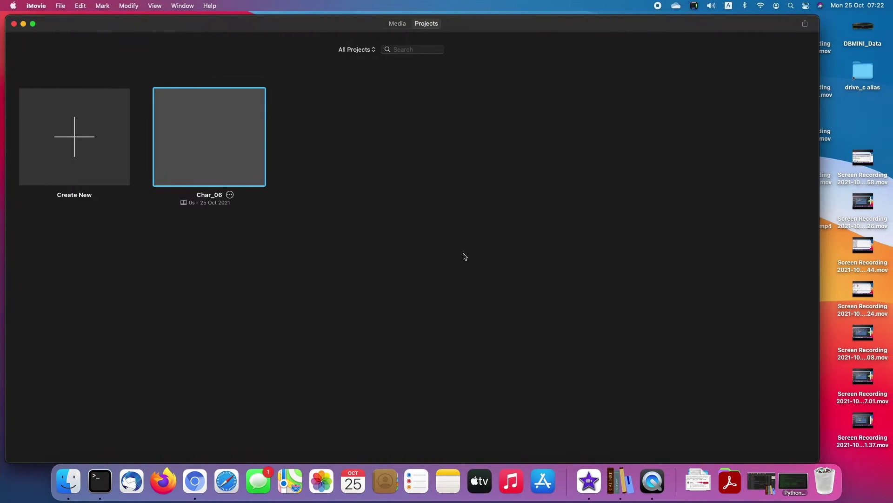
{"action": "left_click", "coordinate": [231, 195]}
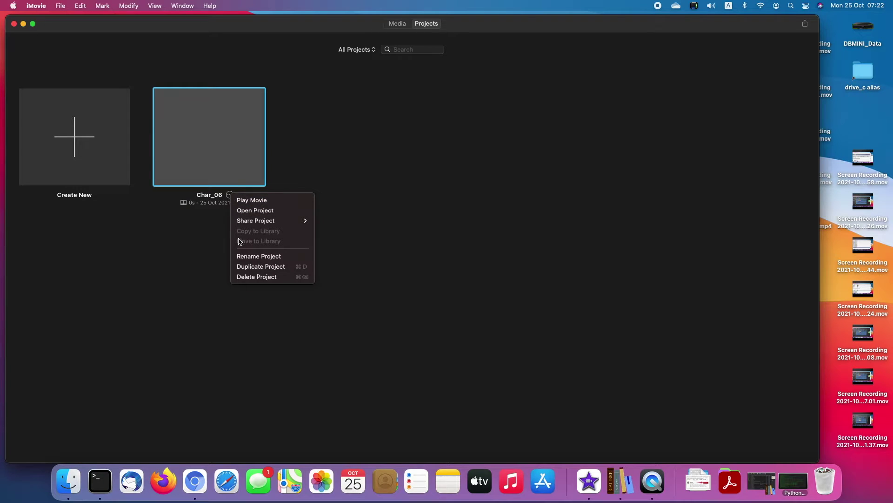
{"action": "left_click", "coordinate": [248, 277]}
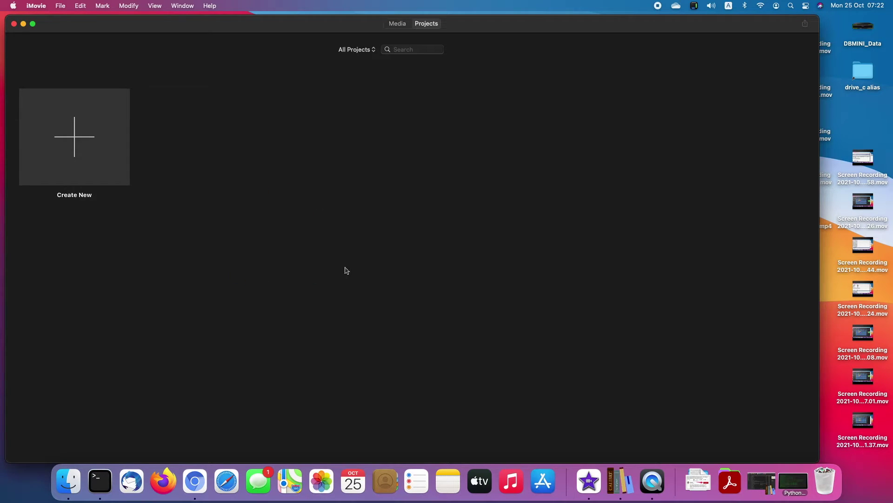
{"action": "key", "text": "ctrl+Left"}
Confirm the iMovie Library is still 13.85 GB (14.06 GB on disk) and reopen it in iMovie.
{"action": "left_click", "coordinate": [387, 274]}
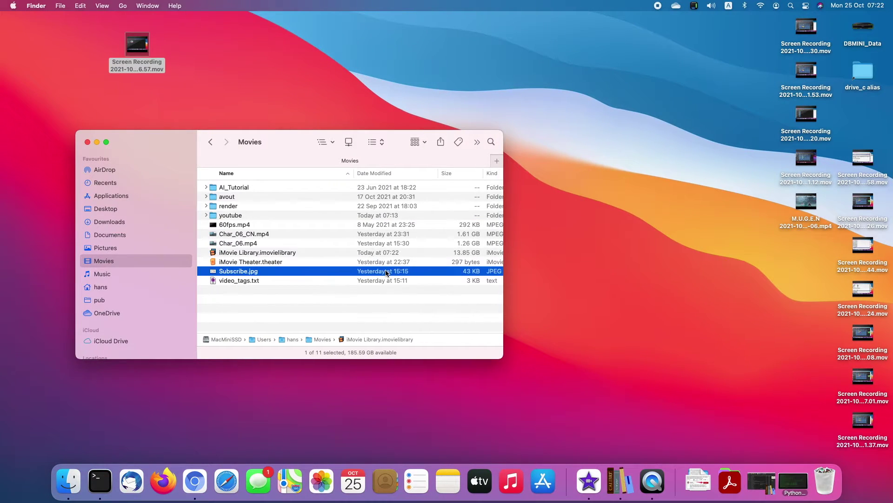
{"action": "left_click", "coordinate": [308, 253]}
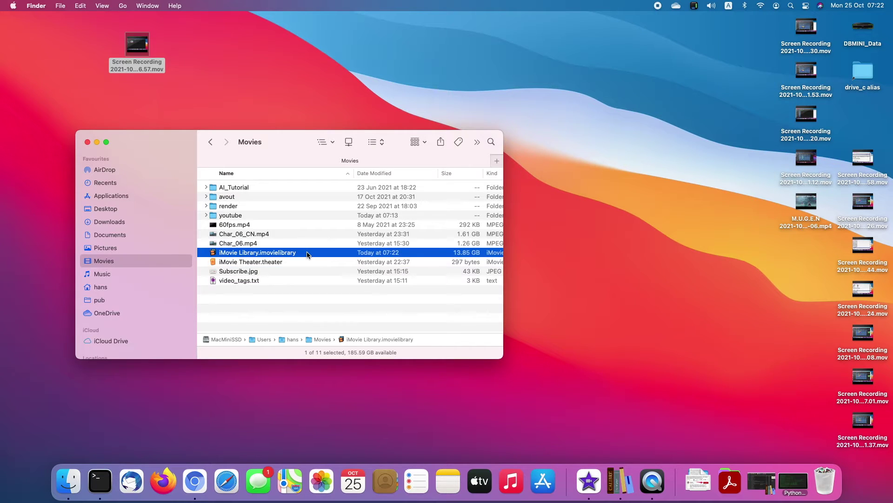
{"action": "right_click", "coordinate": [344, 254]}
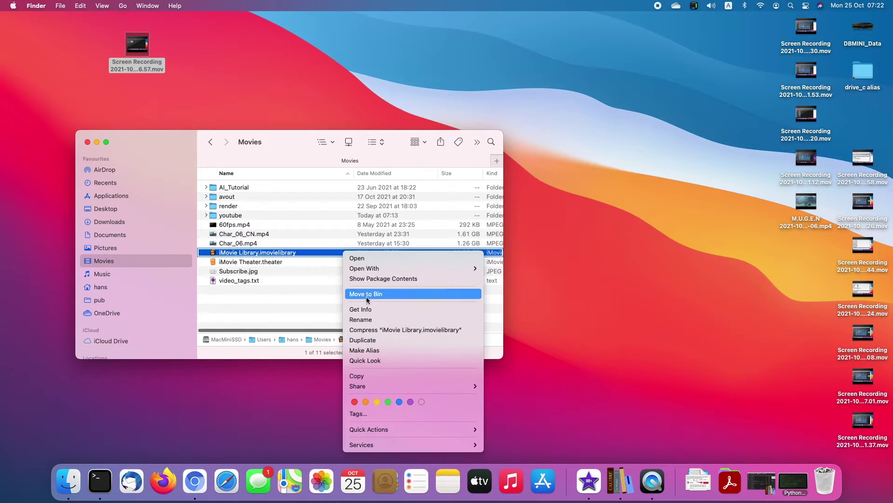
{"action": "left_click", "coordinate": [378, 311]}
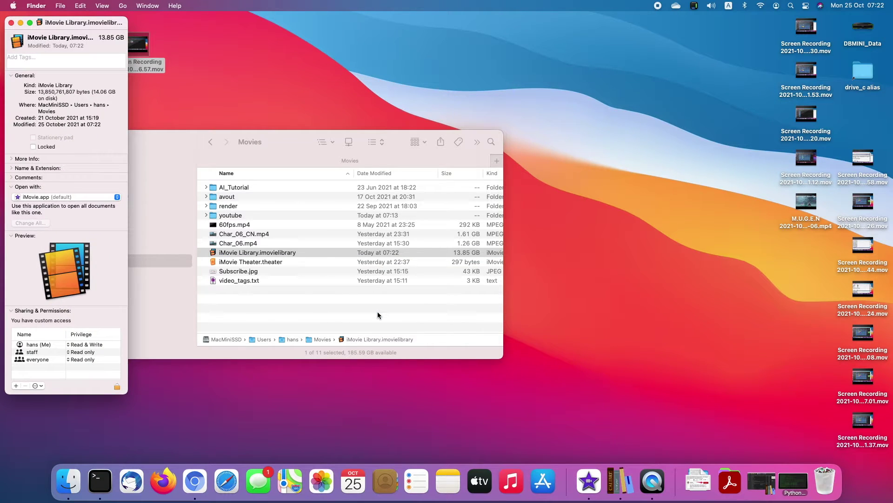
{"action": "left_click_drag", "start_coordinate": [93, 95], "coordinate": [58, 99]}
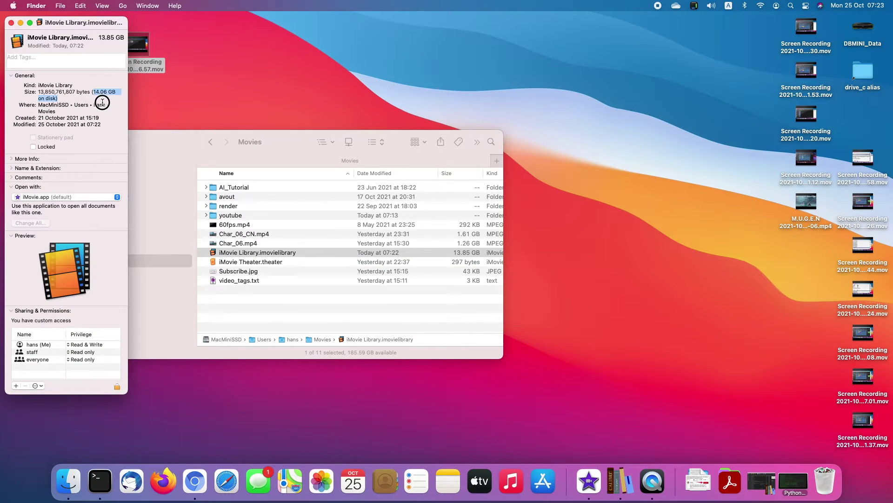
{"action": "left_click", "coordinate": [92, 99]}
{"action": "left_click", "coordinate": [12, 23]}
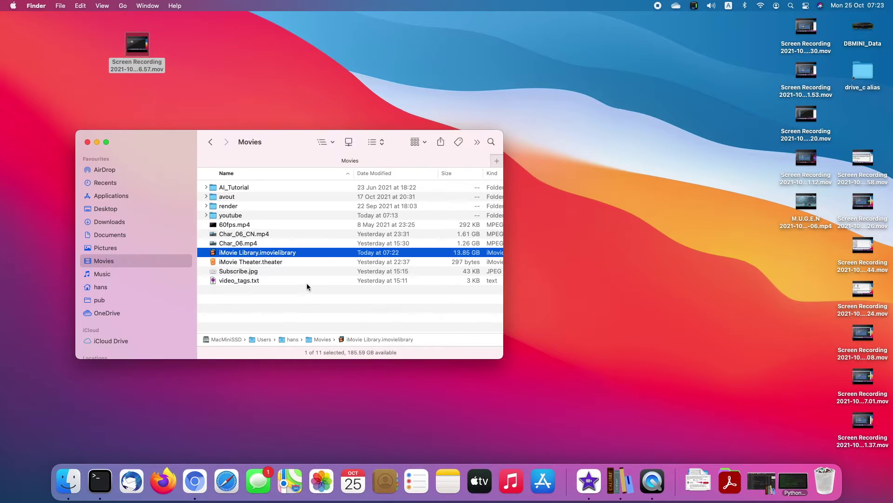
{"action": "key", "text": "super+o"}
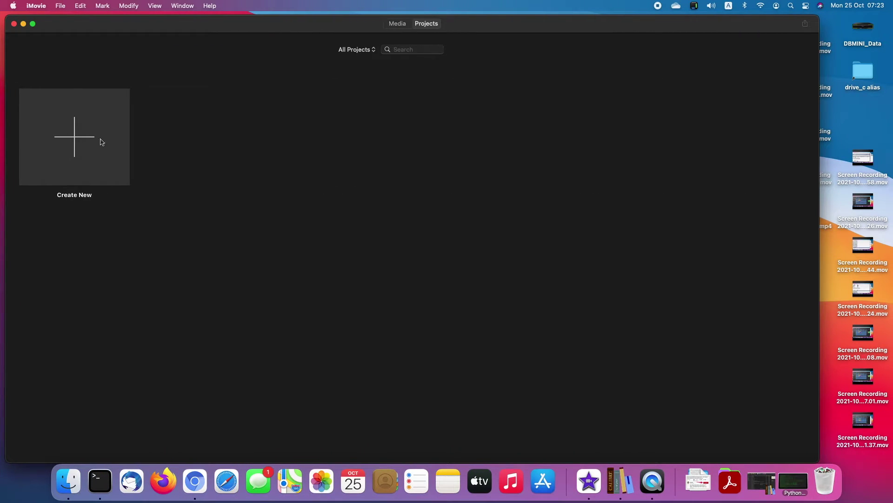
Quit iMovie, then add iMovie Theater.theater to the iMovie Library selection in Movies.
{"action": "left_click", "coordinate": [48, 4]}
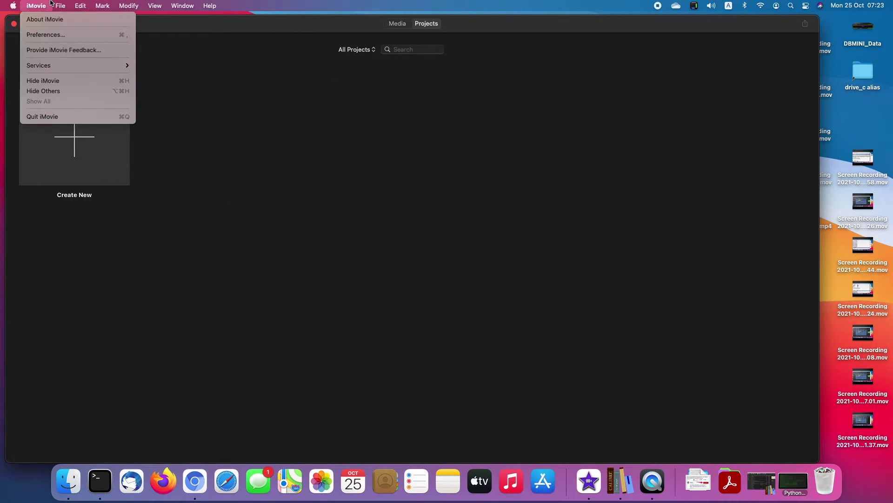
{"action": "left_click", "coordinate": [34, 117]}
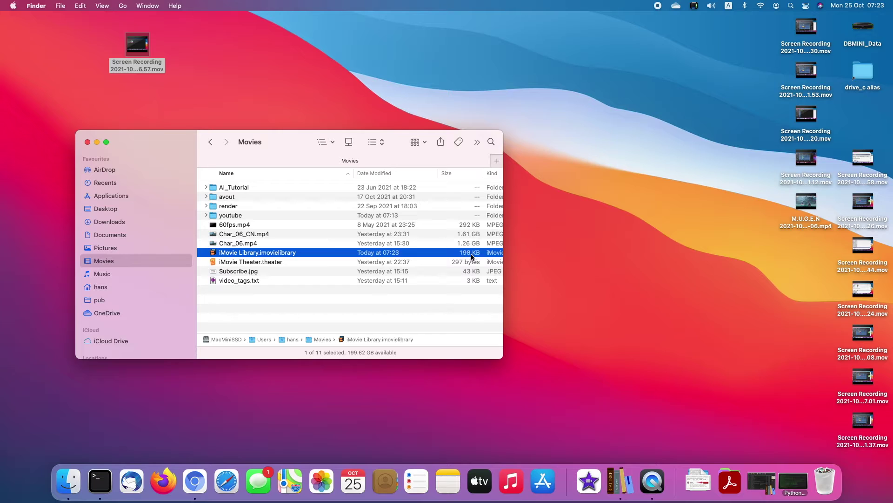
{"action": "left_click", "coordinate": [301, 261], "text": "shift"}
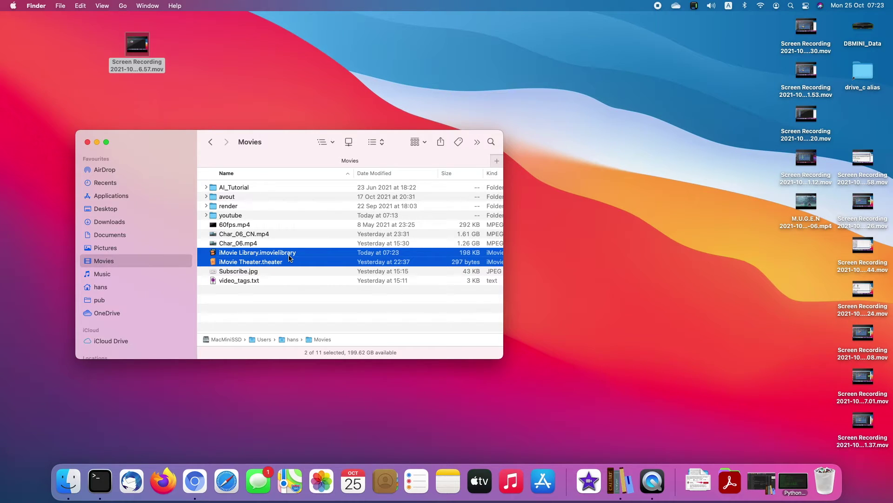
Move the iMovie Library and iMovie Theater.theater to the Bin and empty it.
{"action": "key", "text": "super+BackSpace"}
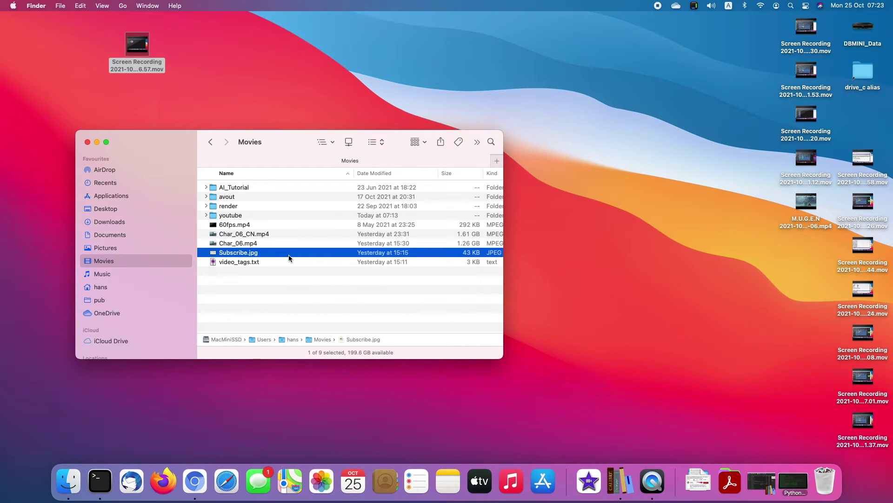
{"action": "right_click", "coordinate": [820, 469]}
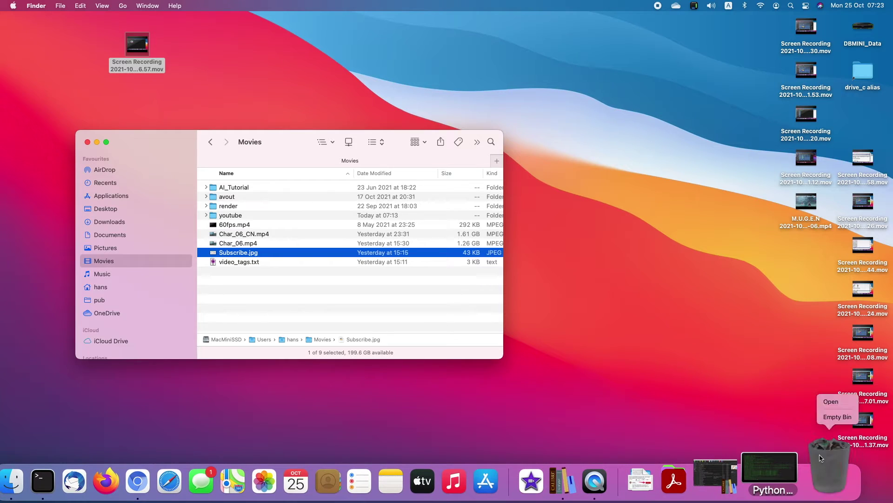
{"action": "left_click", "coordinate": [830, 417]}
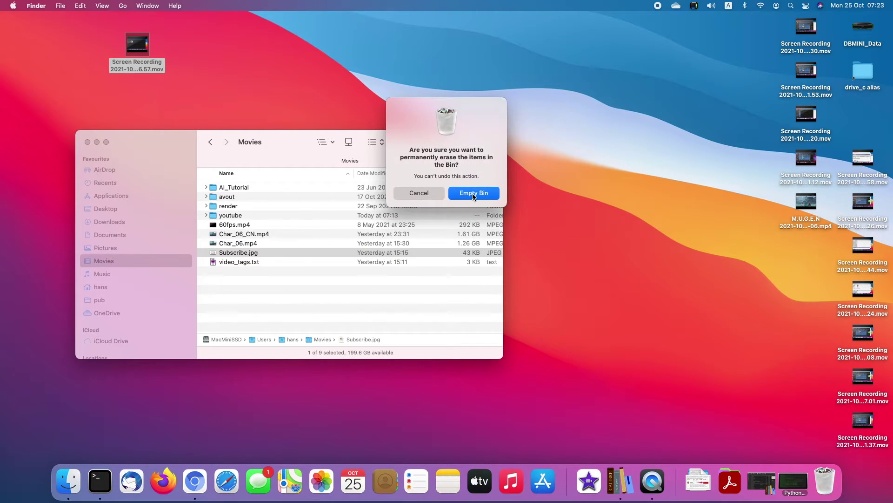
{"action": "left_click", "coordinate": [473, 195]}
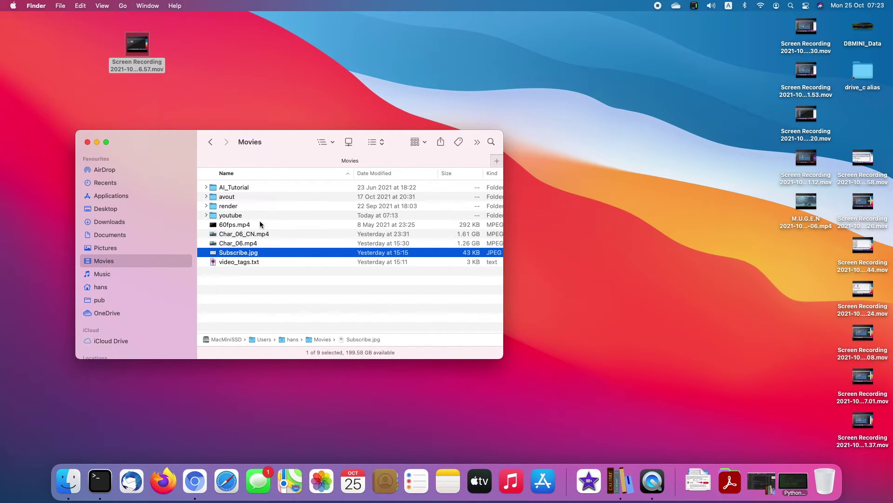
Move Char_06_CN.mp4 and Char_06.mp4 to the Bin and empty it permanently.
{"action": "left_click", "coordinate": [254, 235]}
{"action": "left_click", "coordinate": [242, 242], "text": "shift"}
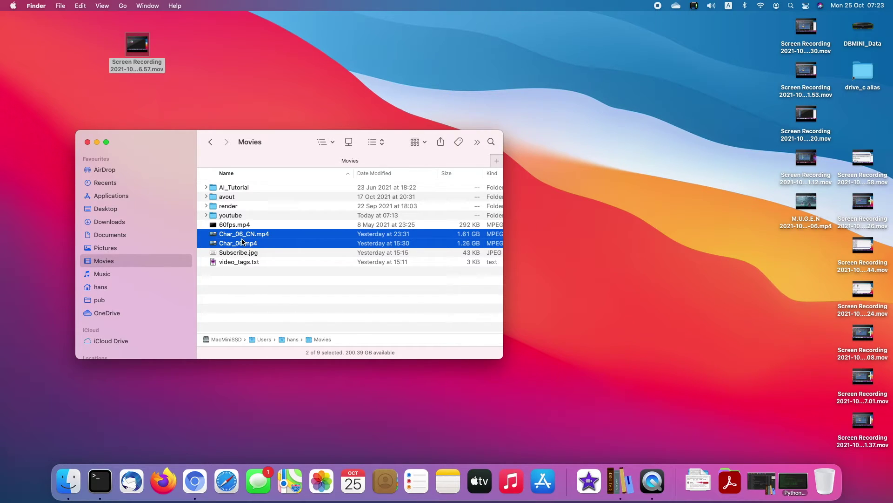
{"action": "key", "text": "super+BackSpace"}
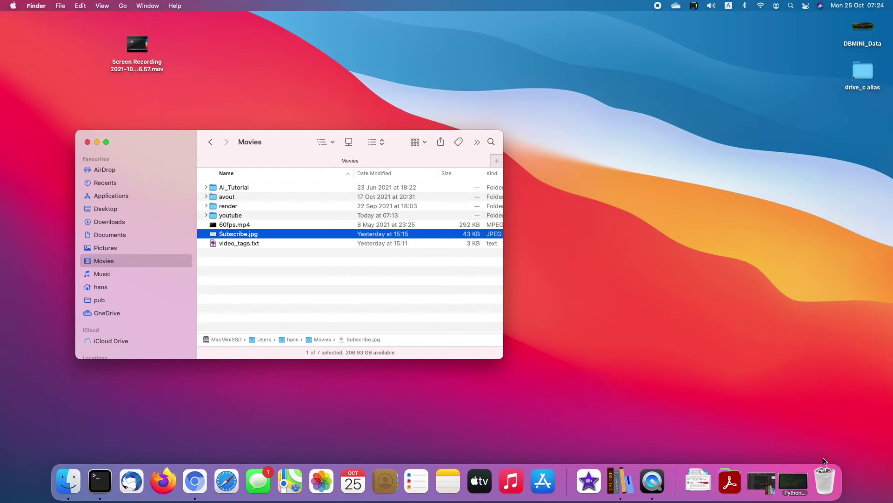
{"action": "right_click", "coordinate": [825, 443]}
{"action": "left_click", "coordinate": [835, 416]}
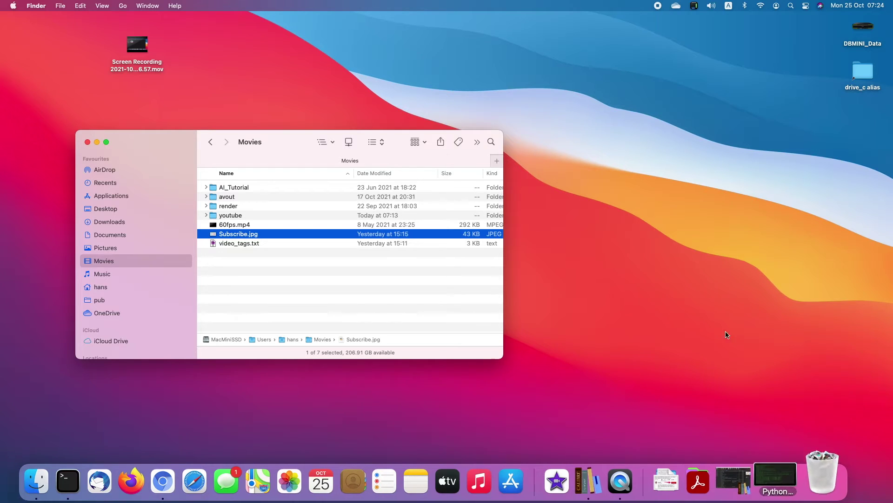
{"action": "left_click", "coordinate": [459, 194]}
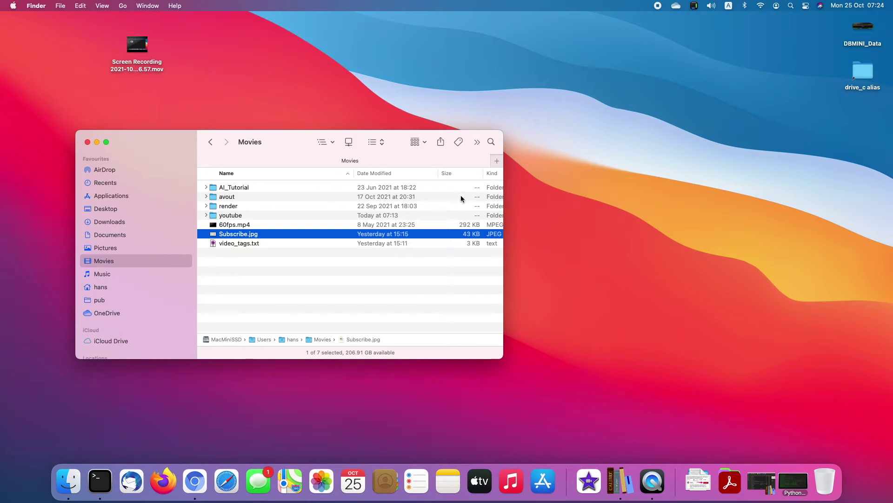
Launch iMovie and save a new iMovie Library to the DBMINI_Data drive.
{"action": "left_click", "coordinate": [588, 467]}
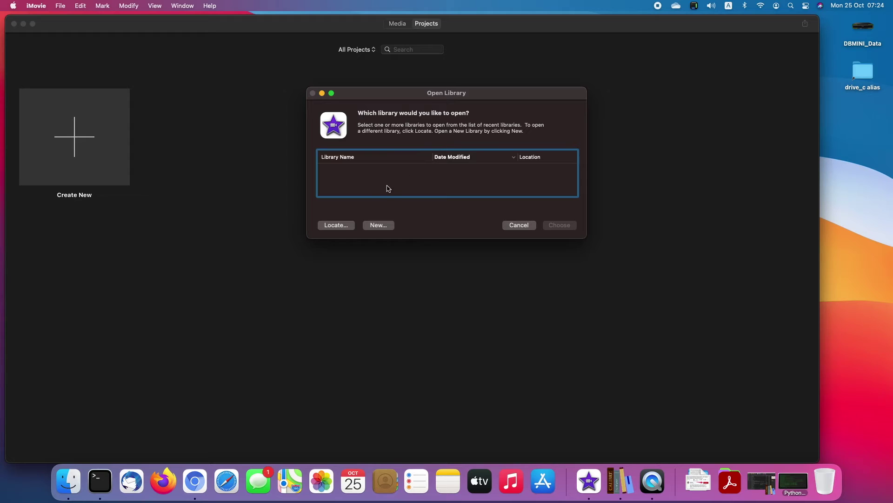
{"action": "left_click", "coordinate": [372, 226]}
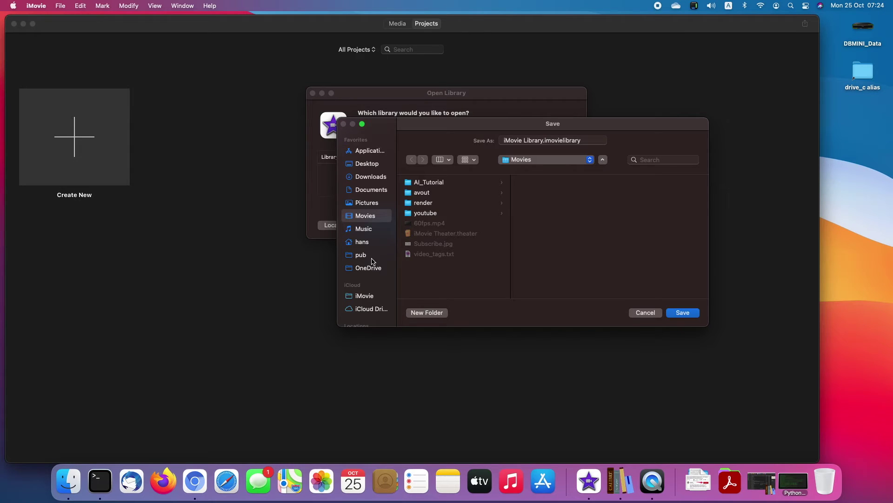
{"action": "scroll", "coordinate": [372, 263], "scroll_direction": "down", "scroll_amount": 5}
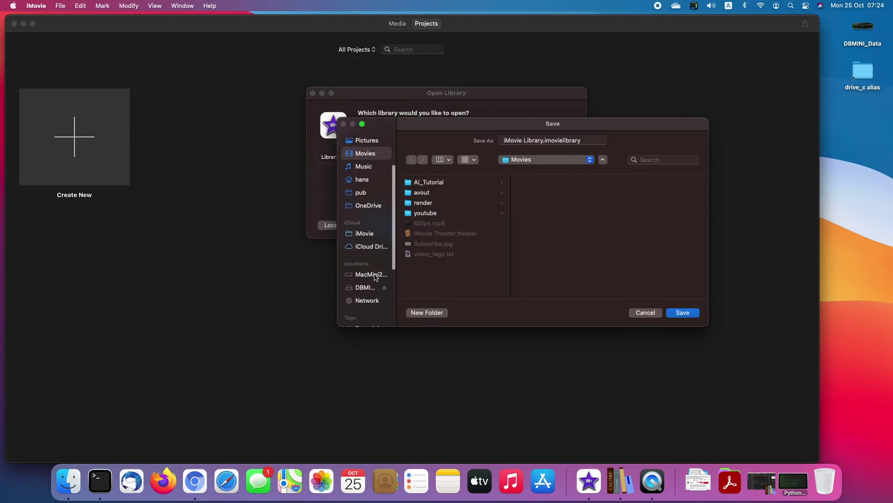
{"action": "left_click", "coordinate": [367, 265]}
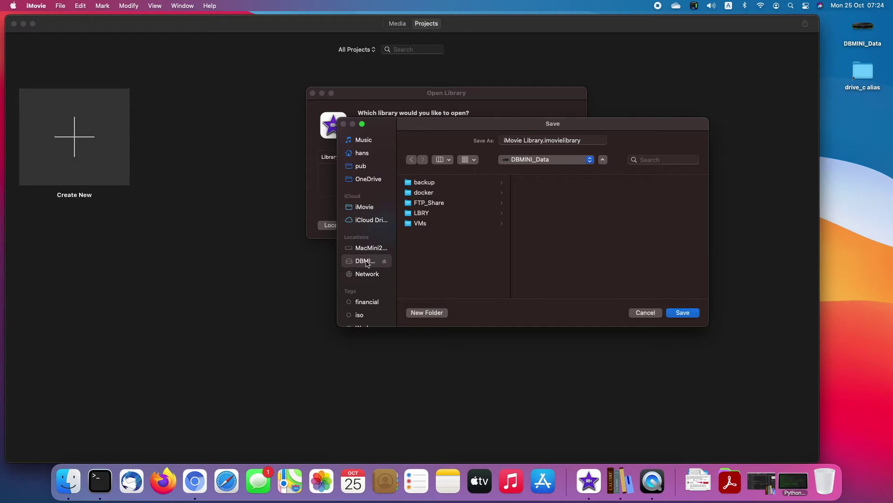
{"action": "left_click", "coordinate": [683, 312]}
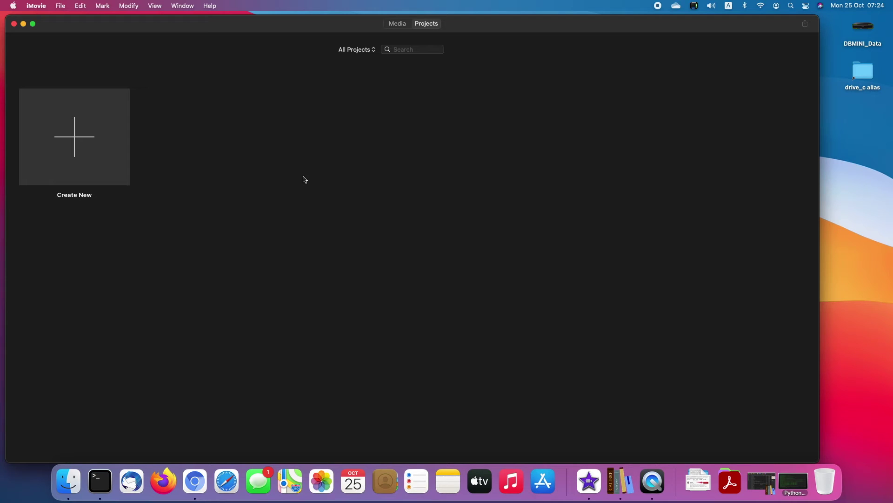
{"action": "left_click", "coordinate": [862, 27]}
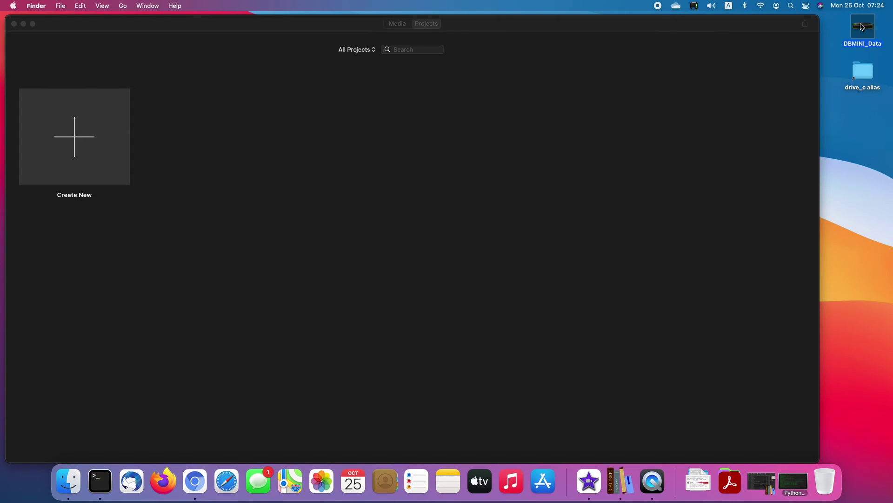
{"action": "double_click", "coordinate": [863, 27]}
{"action": "left_click_drag", "start_coordinate": [280, 124], "coordinate": [479, 116]}
{"action": "left_click", "coordinate": [406, 213]}
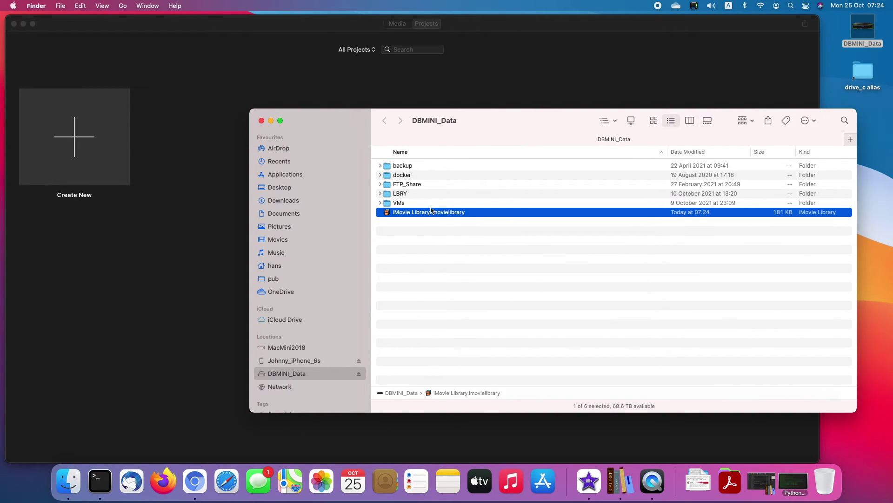
{"action": "left_click", "coordinate": [262, 121]}
Quit iMovie from its application menu.
{"action": "left_click", "coordinate": [79, 27]}
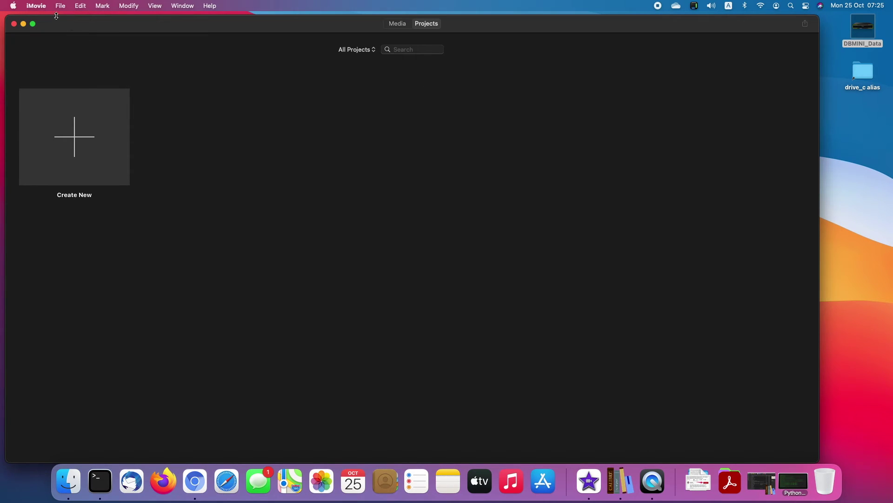
{"action": "left_click", "coordinate": [47, 8]}
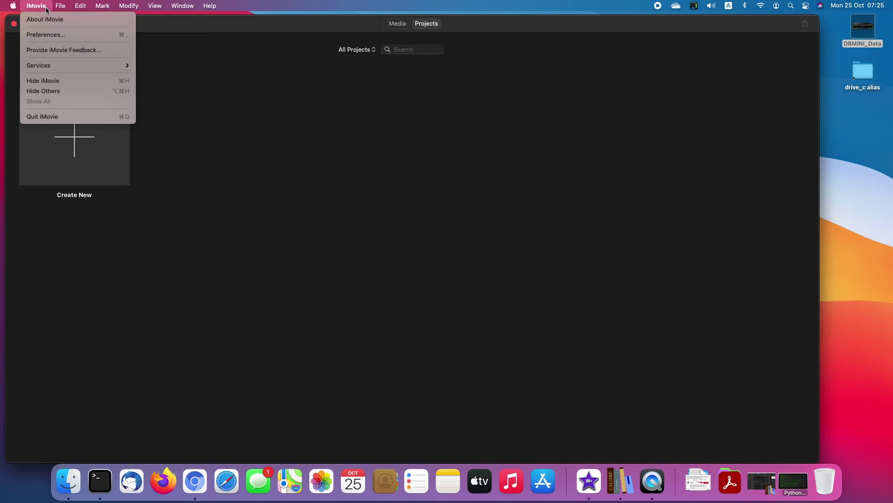
{"action": "left_click", "coordinate": [50, 118]}
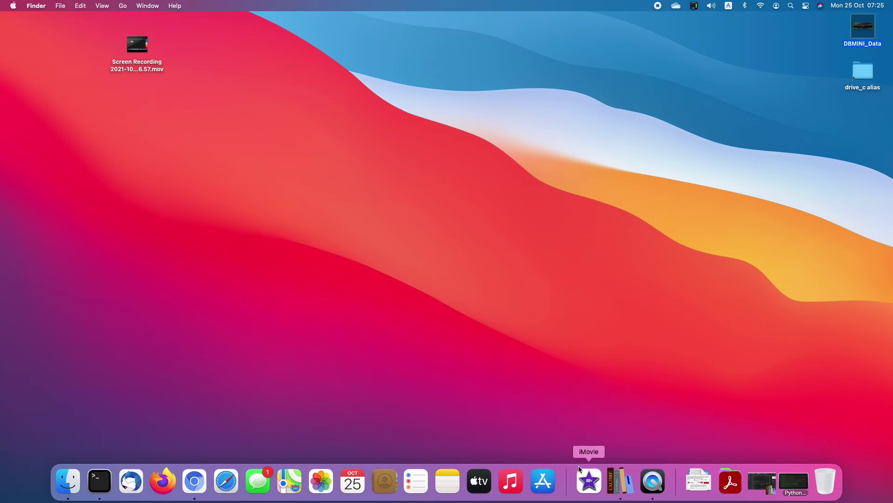
Relaunch iMovie, check iMovie Theater.theater in the Finder space, then quit iMovie again.
{"action": "left_click", "coordinate": [589, 481]}
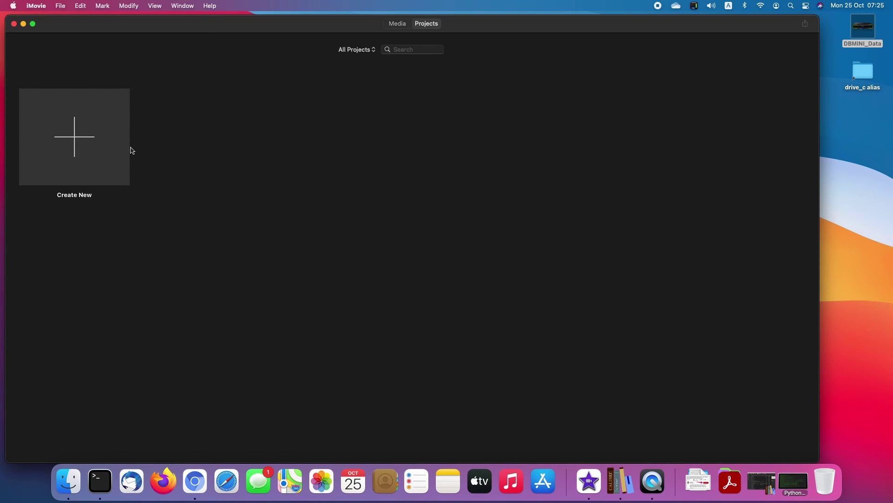
{"action": "key", "text": "ctrl+Left"}
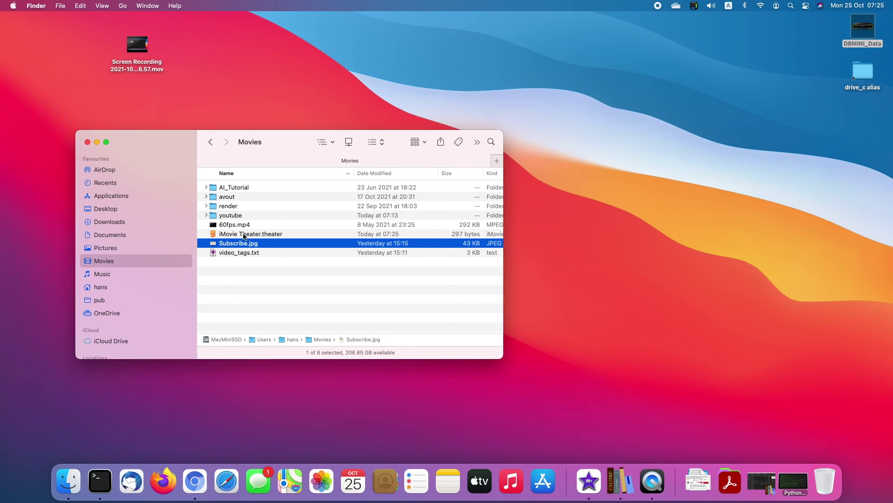
{"action": "left_click", "coordinate": [242, 234]}
{"action": "key", "text": "ctrl+Right"}
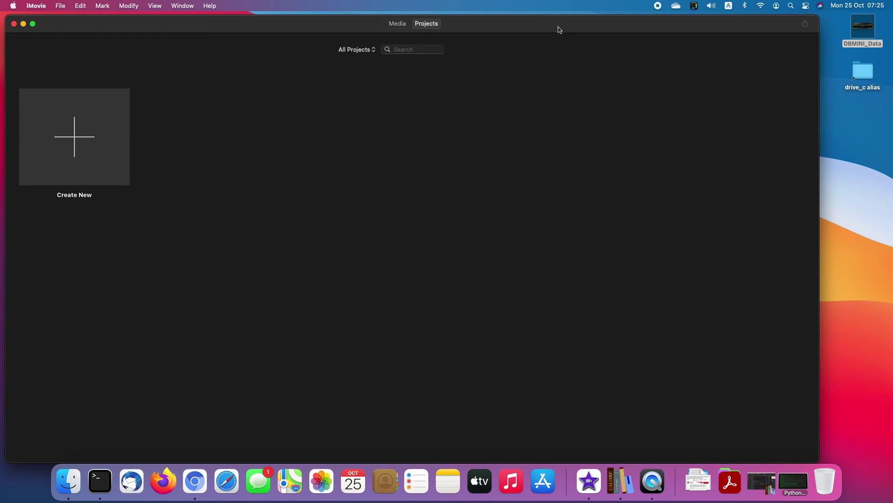
{"action": "left_click", "coordinate": [41, 6]}
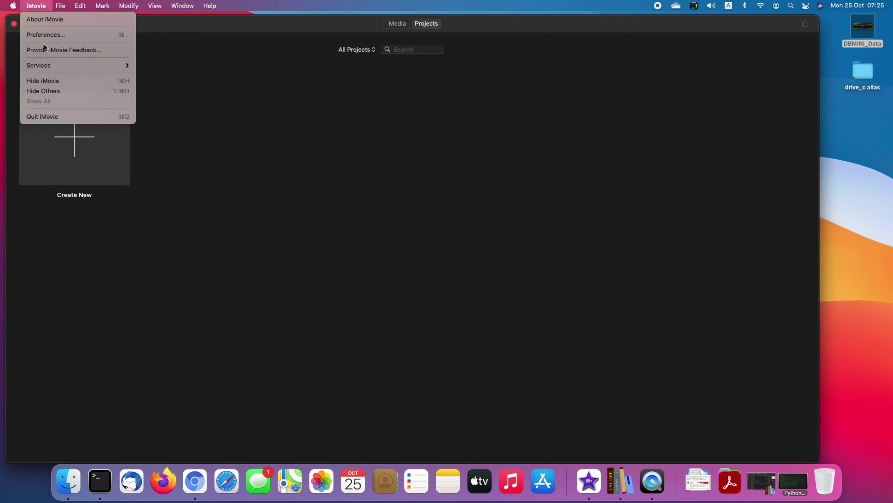
{"action": "left_click", "coordinate": [49, 118]}
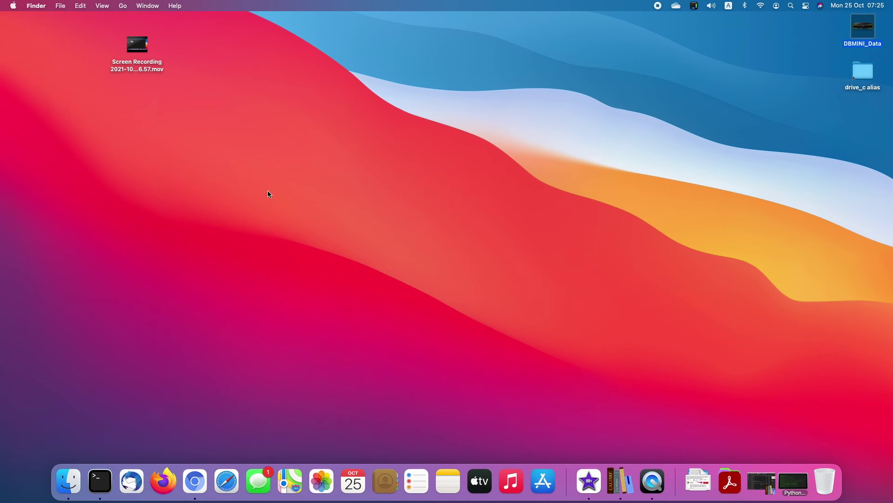
Move the iMovie Library on DBMINI_Data to the Bin and close that window.
{"action": "double_click", "coordinate": [861, 30]}
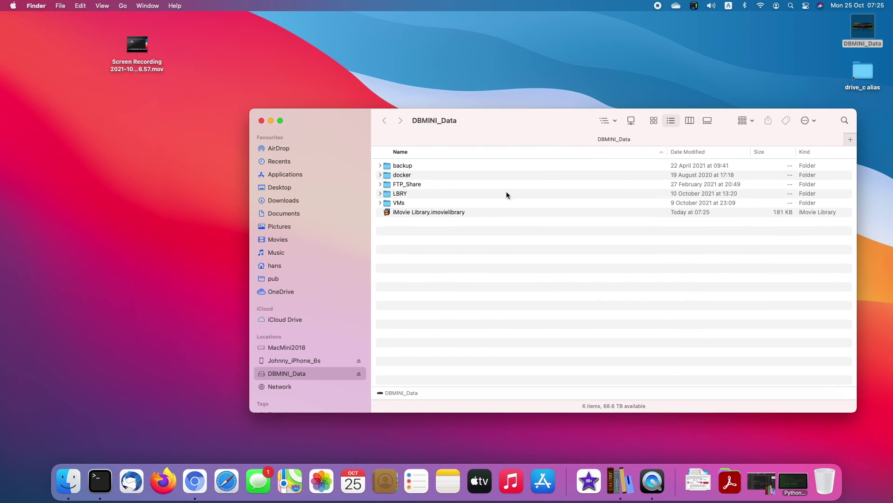
{"action": "left_click", "coordinate": [459, 212]}
{"action": "key", "text": "super+BackSpace"}
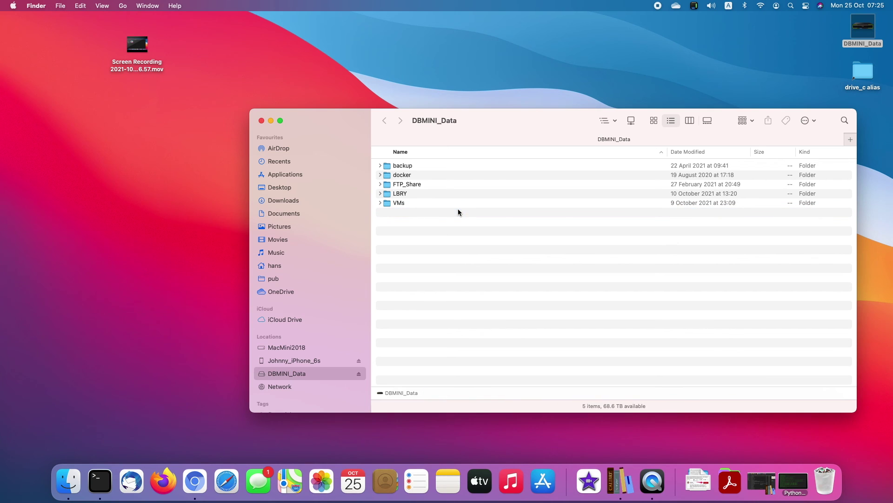
{"action": "left_click", "coordinate": [261, 120]}
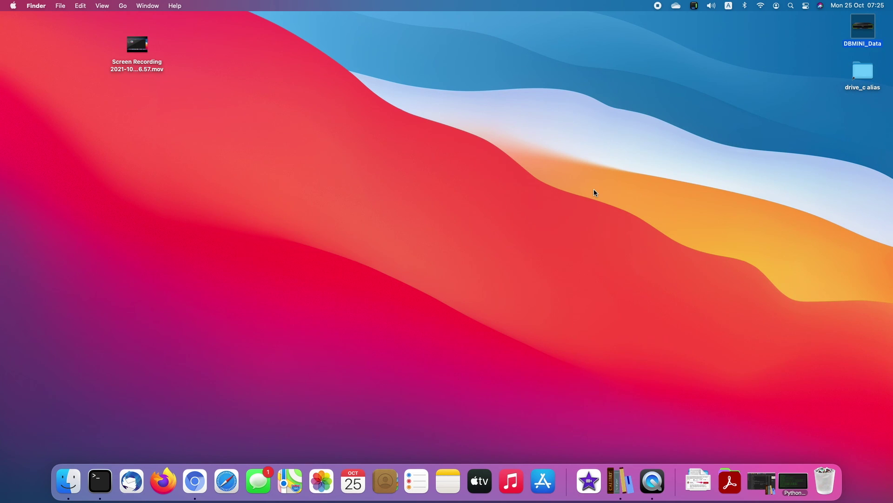
Move iMovie Theater.theater from the Movies folder to the Bin.
{"action": "key", "text": "super+n"}
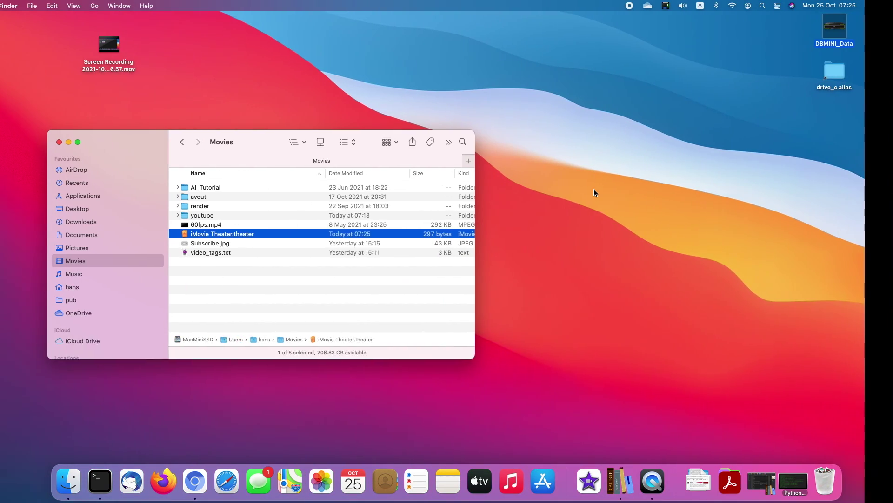
{"action": "left_click", "coordinate": [332, 233]}
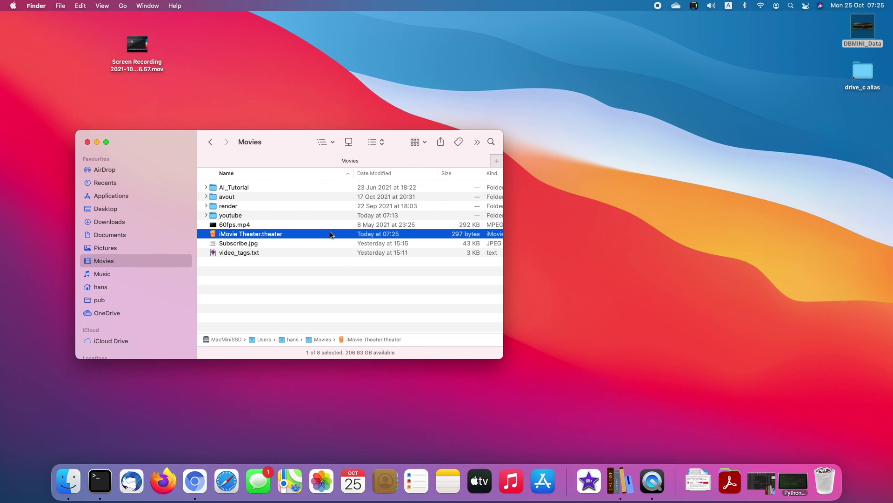
{"action": "key", "text": "super+BackSpace"}
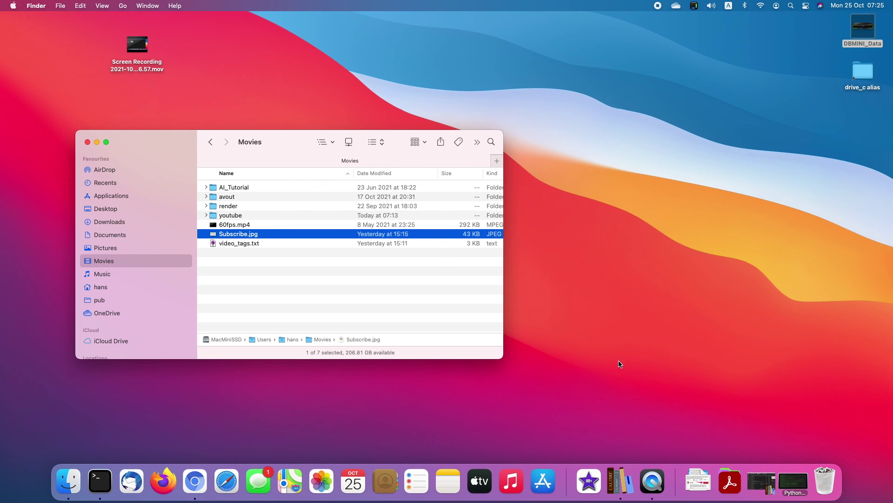